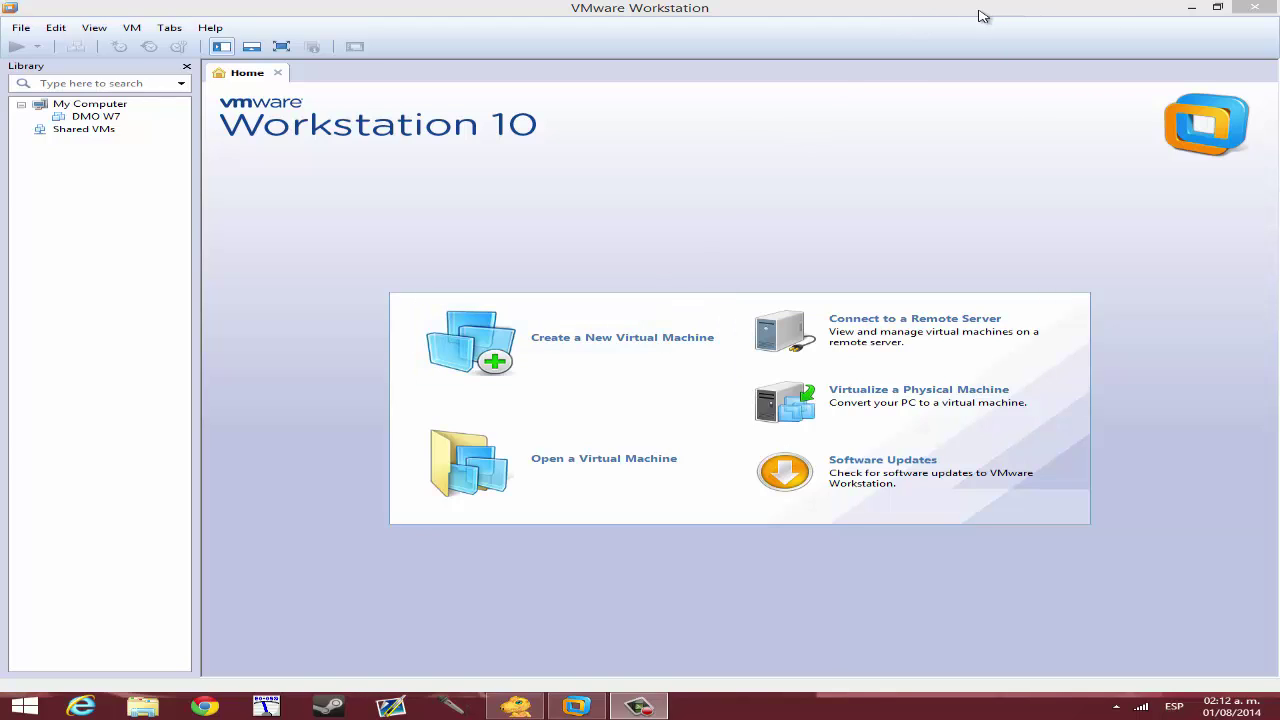
pyautogui.click(1195, 12)
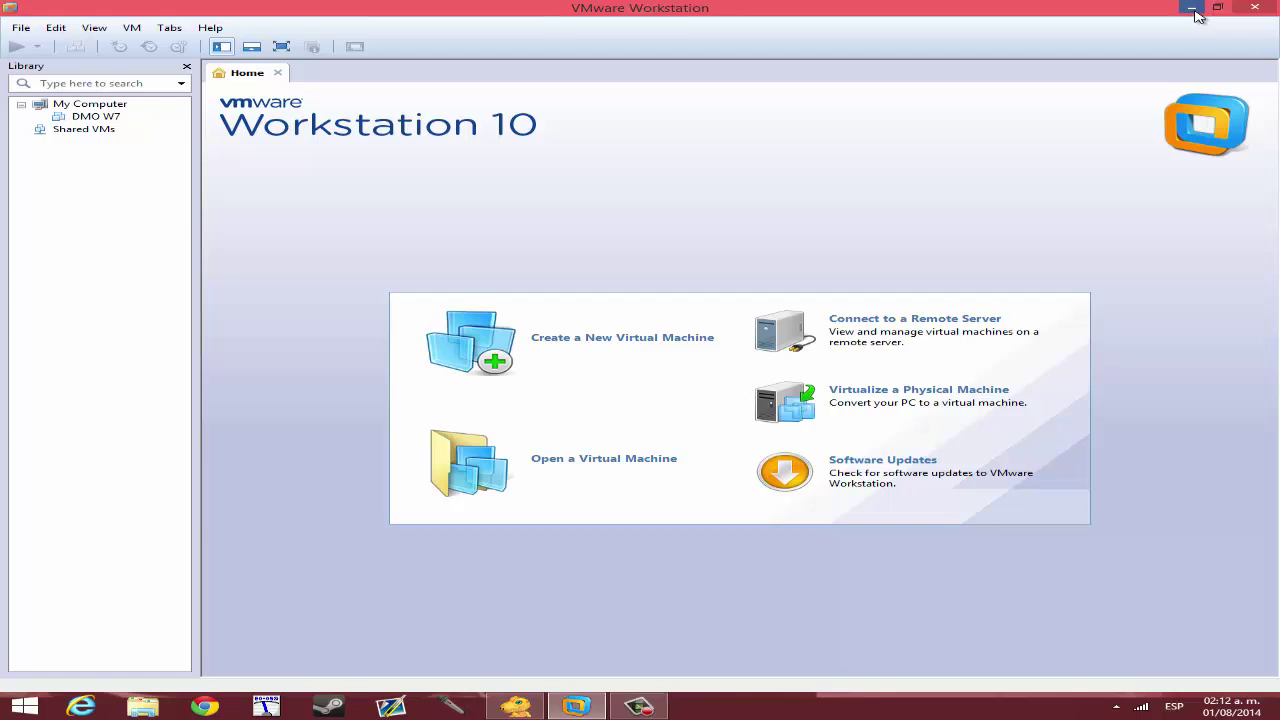
pyautogui.click(1195, 12)
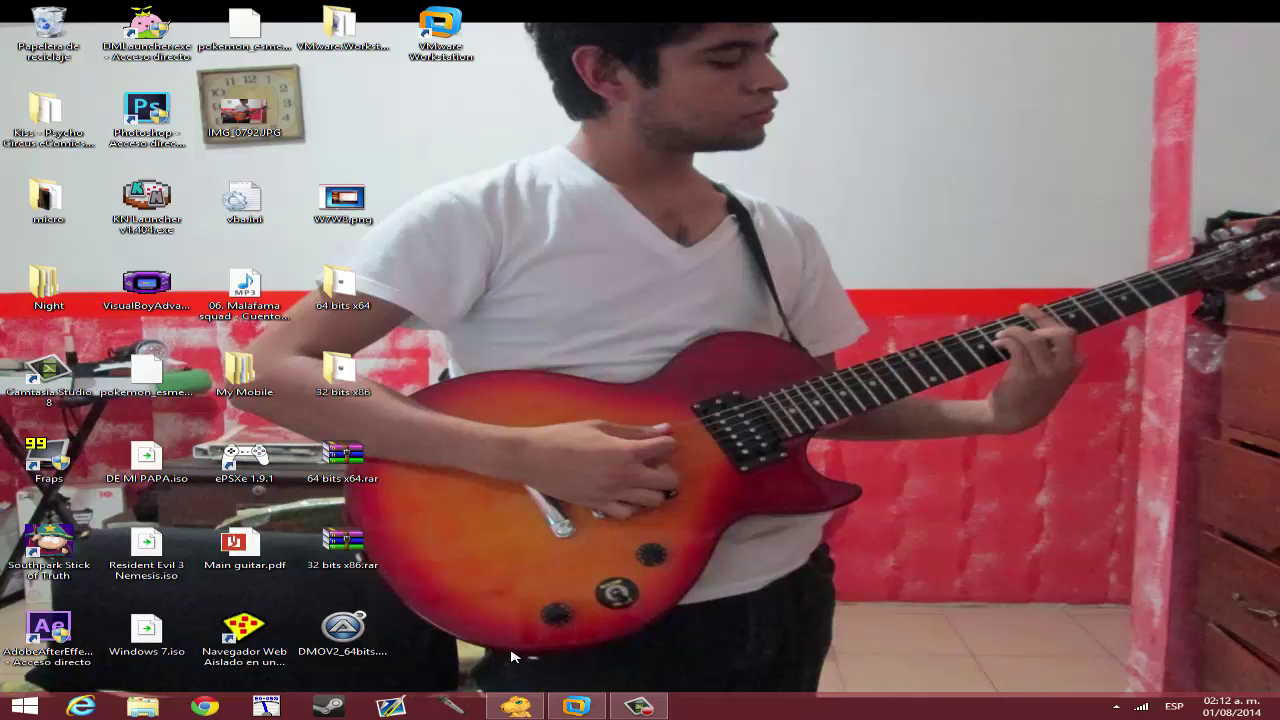
pyautogui.click(576, 706)
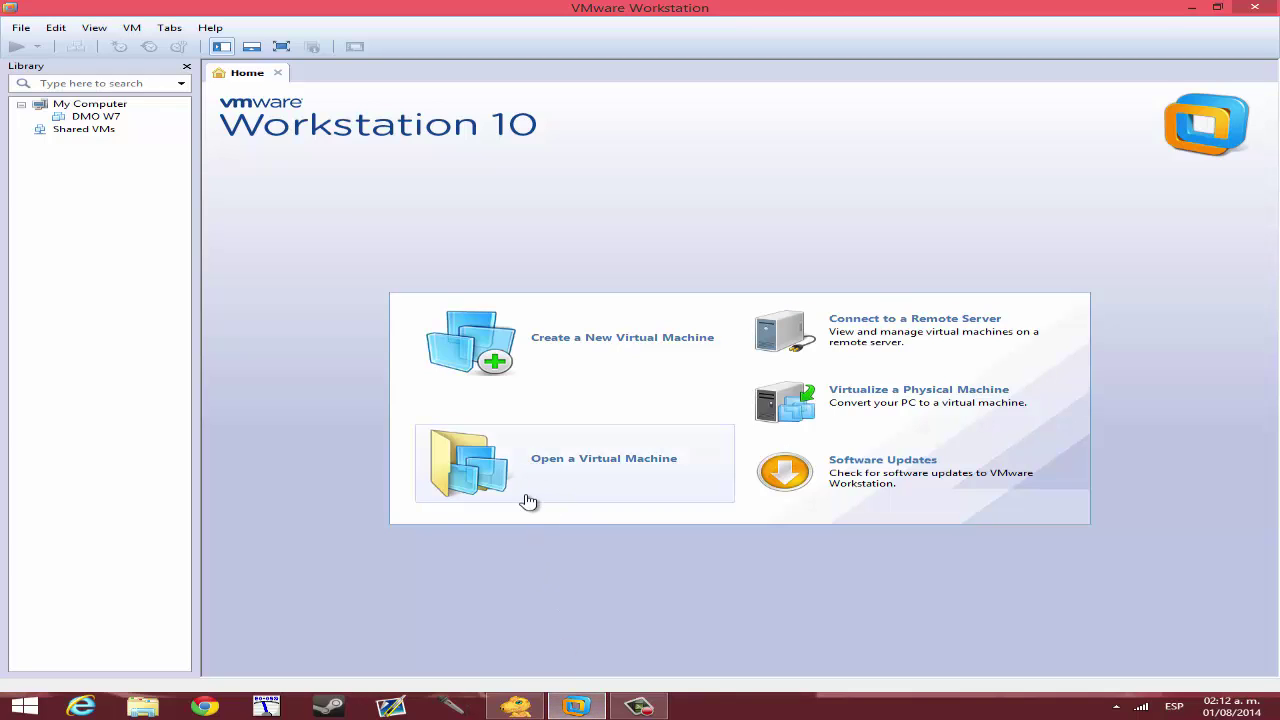
# Step: Start creating a new virtual machine with the Typical (recommended) configuration and proceed to the guest operating system installation options
pyautogui.click(560, 360)
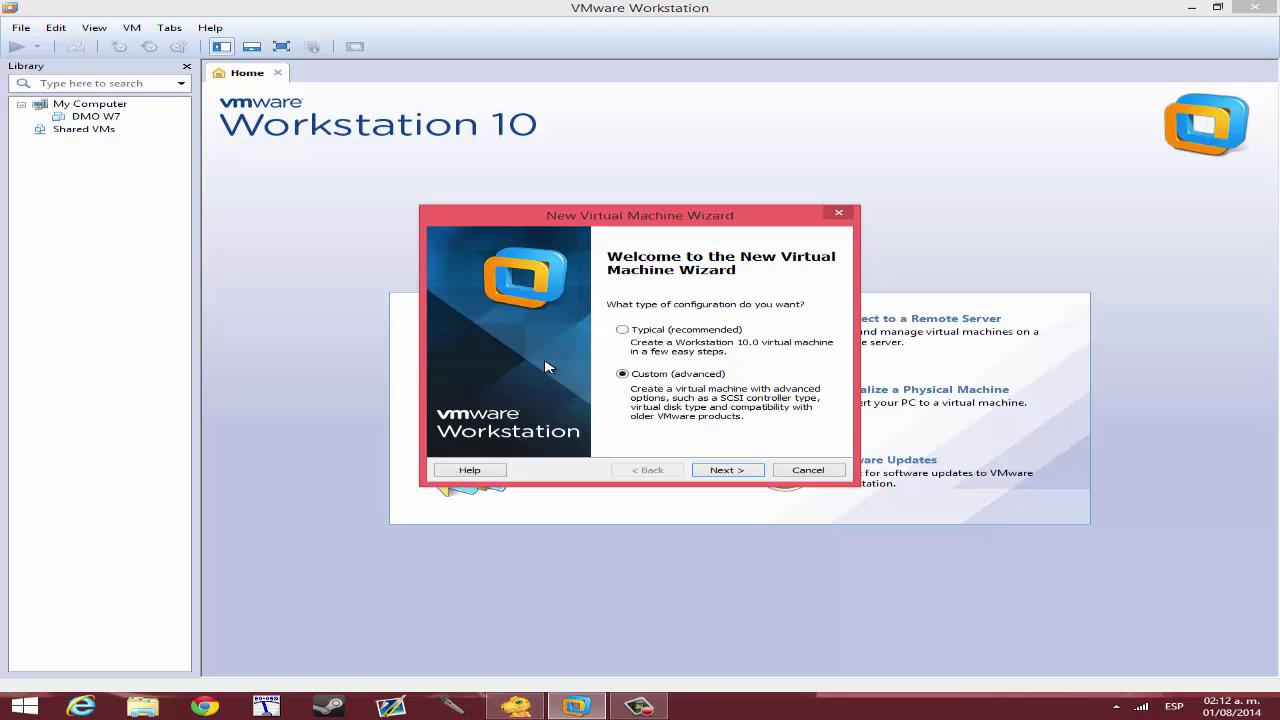
pyautogui.click(623, 331)
pyautogui.click(743, 467)
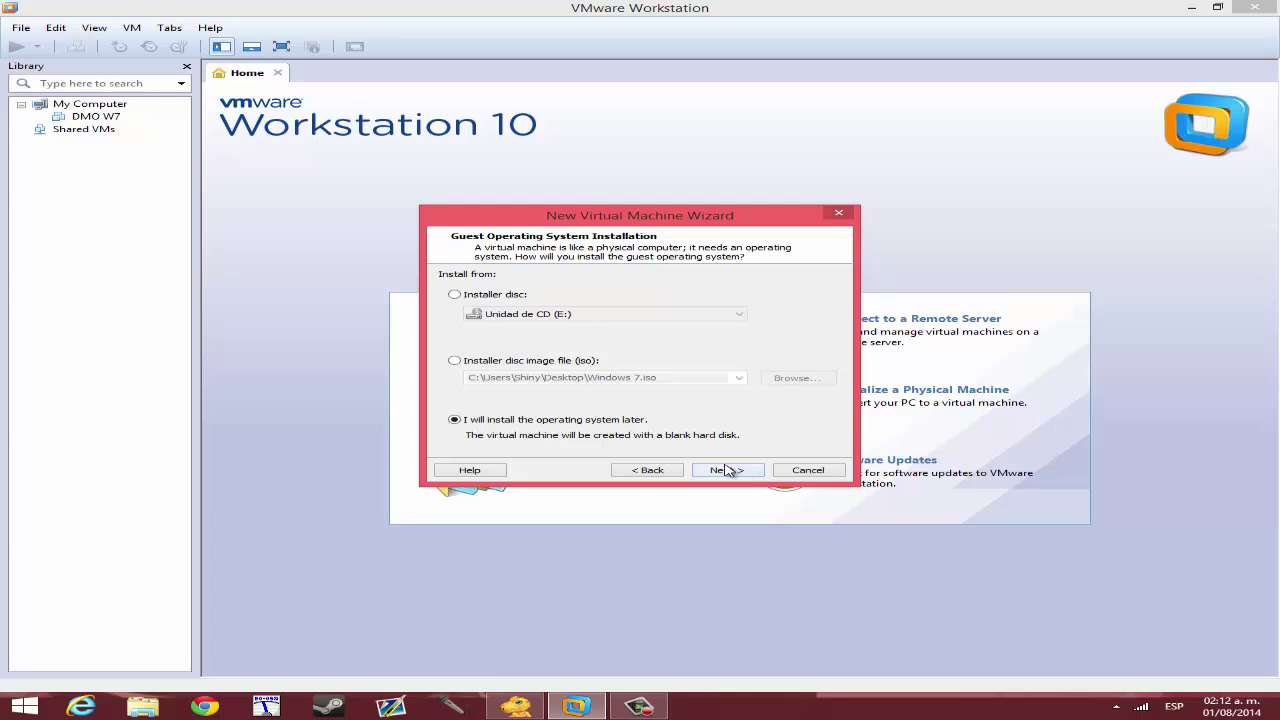
# Step: Check the hardware compatibility page of the Custom (advanced) configuration, and return to the guest installation options with Typical selected
pyautogui.click(648, 470)
pyautogui.click(633, 377)
pyautogui.click(738, 470)
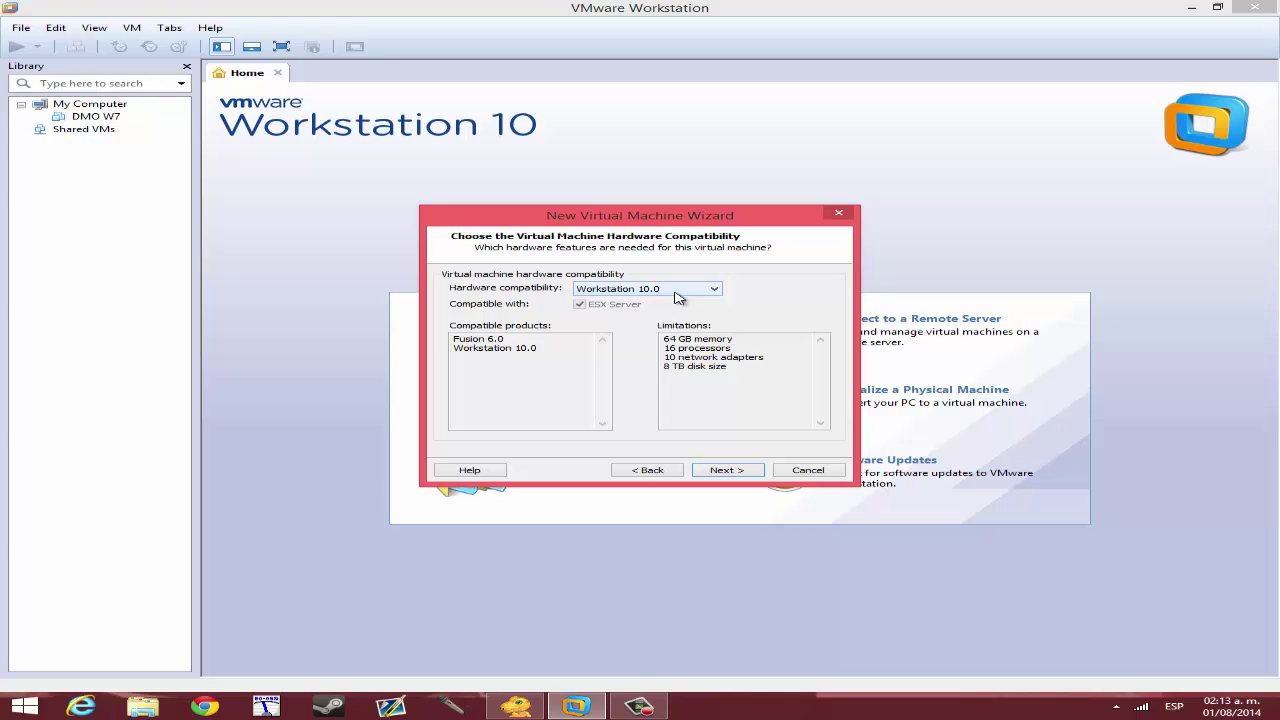
pyautogui.click(645, 470)
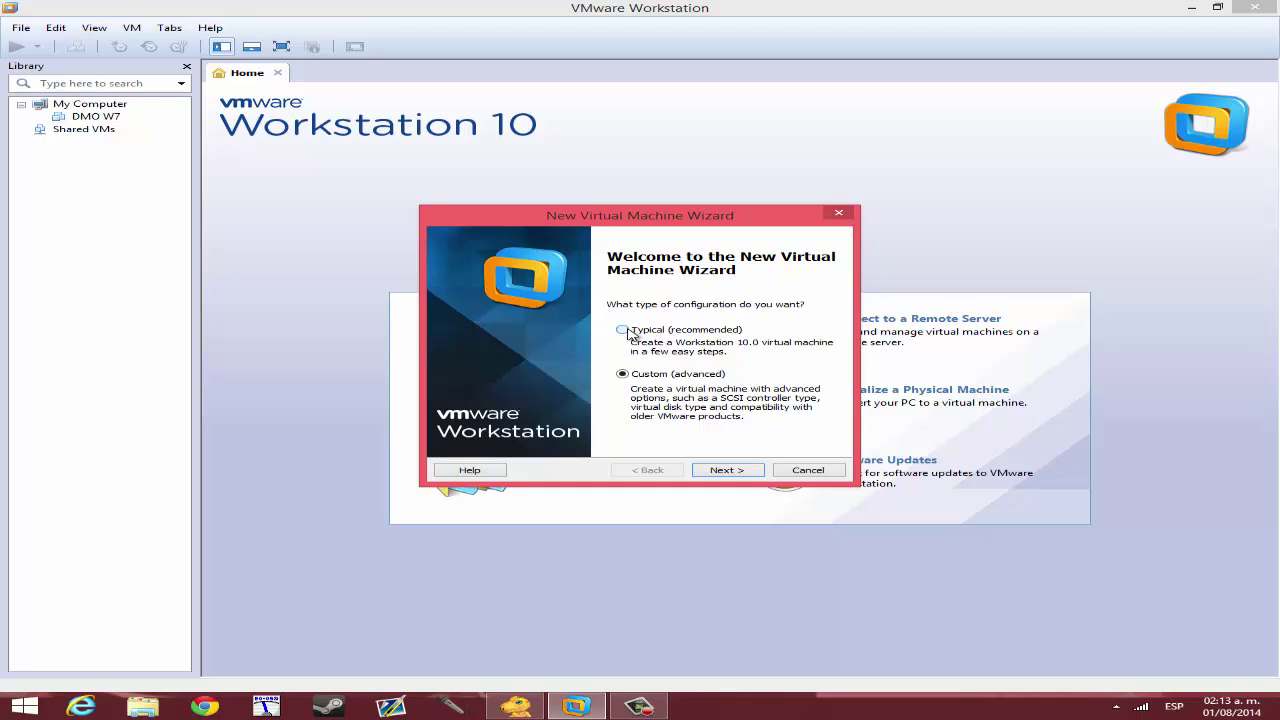
pyautogui.click(630, 331)
pyautogui.click(752, 472)
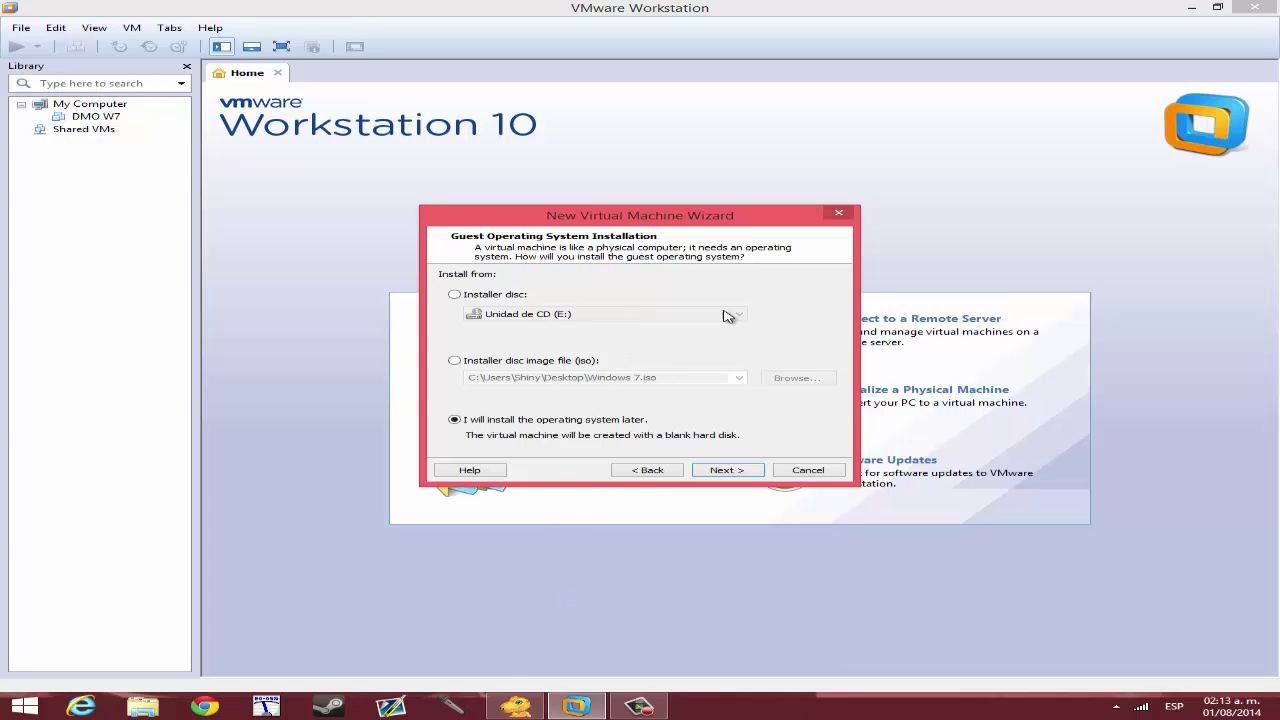
# Step: Choose an installer disc as the installation source and view the drives available for it
pyautogui.click(484, 296)
pyautogui.click(570, 314)
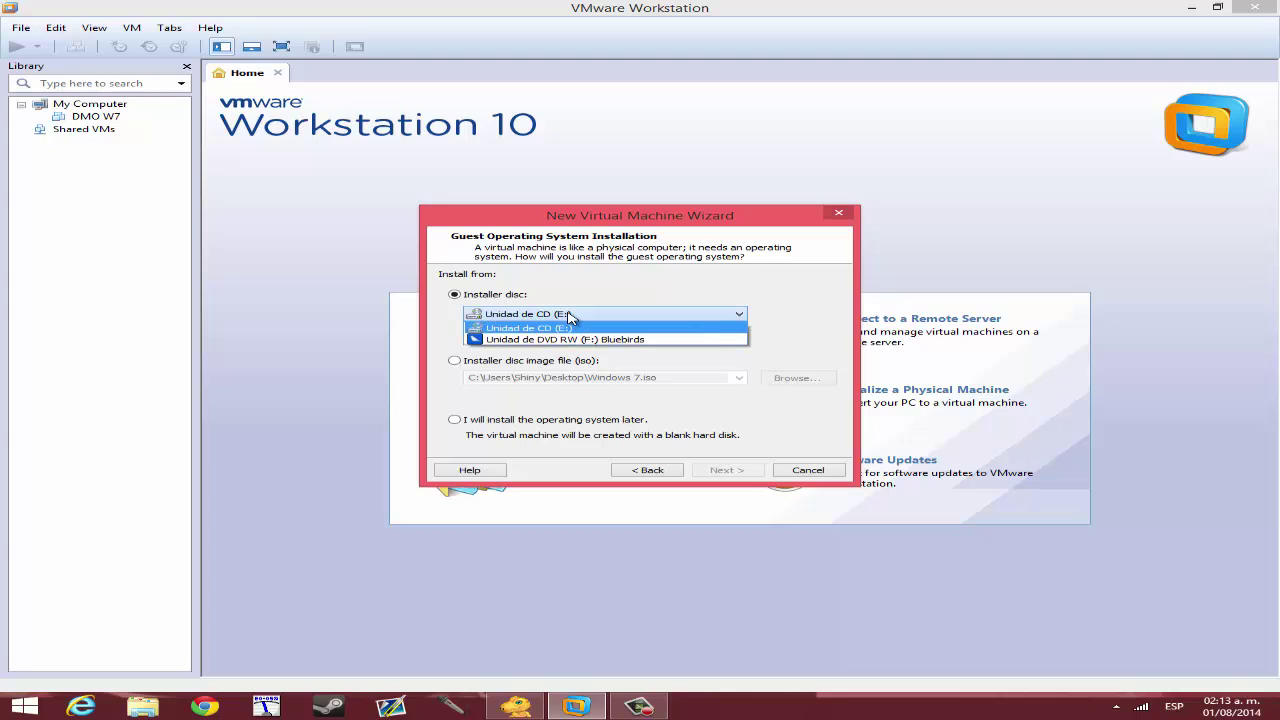
pyautogui.click(570, 316)
pyautogui.click(570, 315)
pyautogui.click(726, 313)
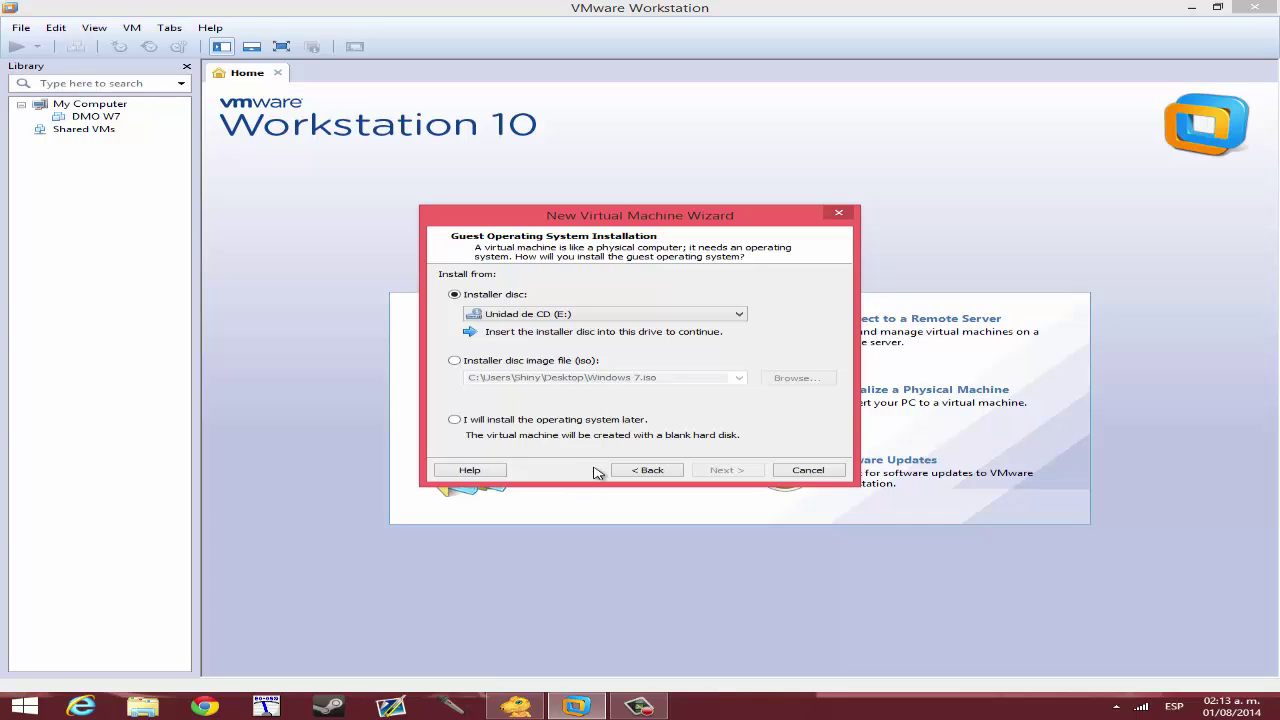
# Step: Set the installation source to an installer disc image file and load Windows 7.iso from the desktop
pyautogui.click(455, 361)
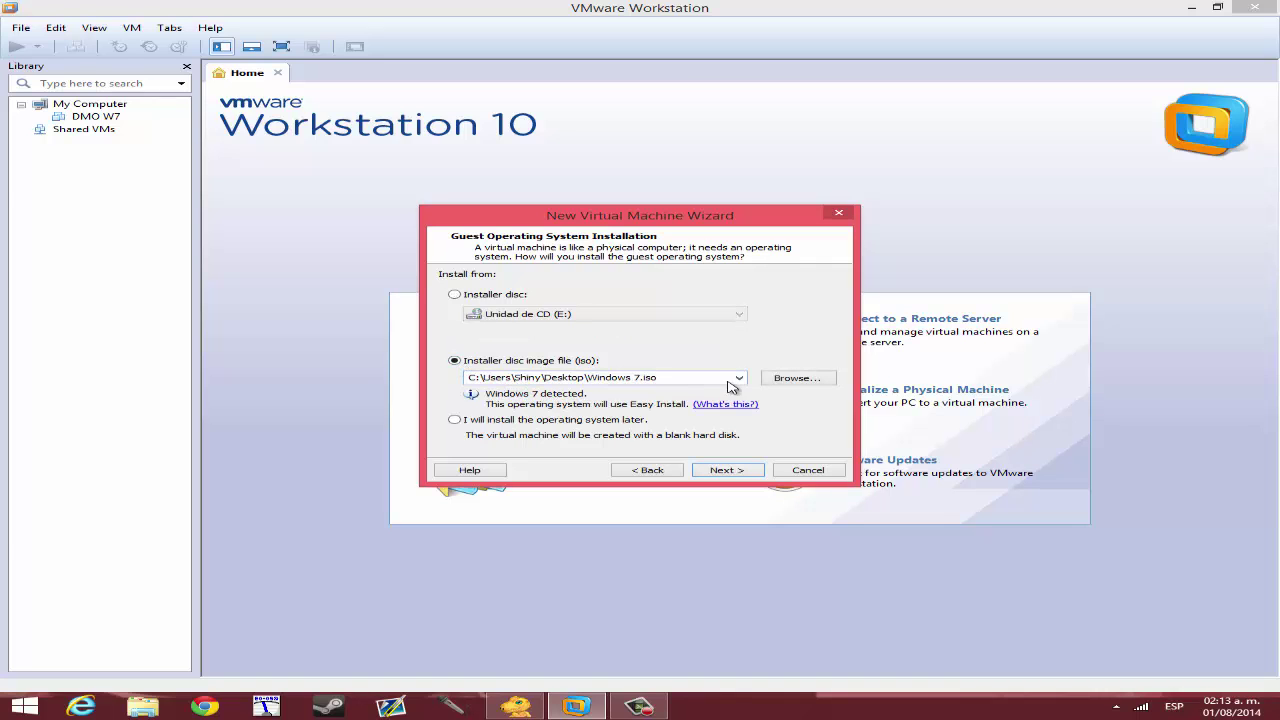
pyautogui.click(776, 381)
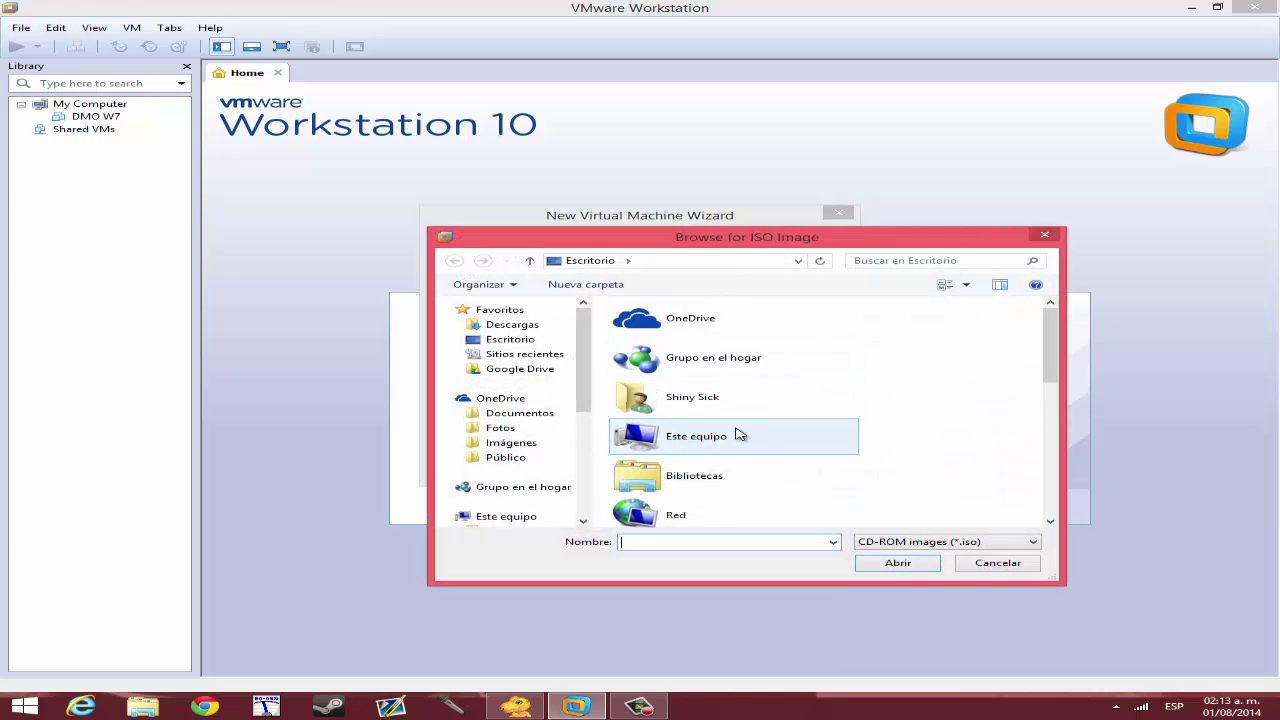
pyautogui.moveTo(1050, 340); pyautogui.dragTo(950, 486)
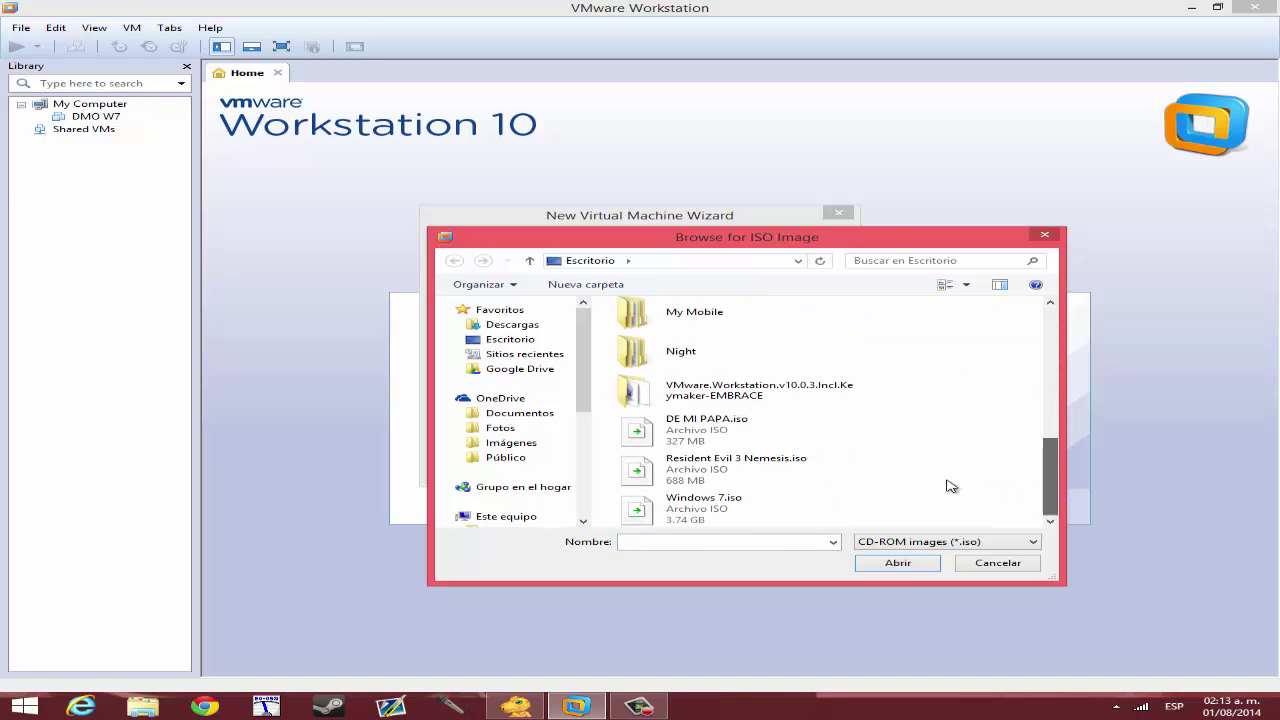
pyautogui.click(728, 508)
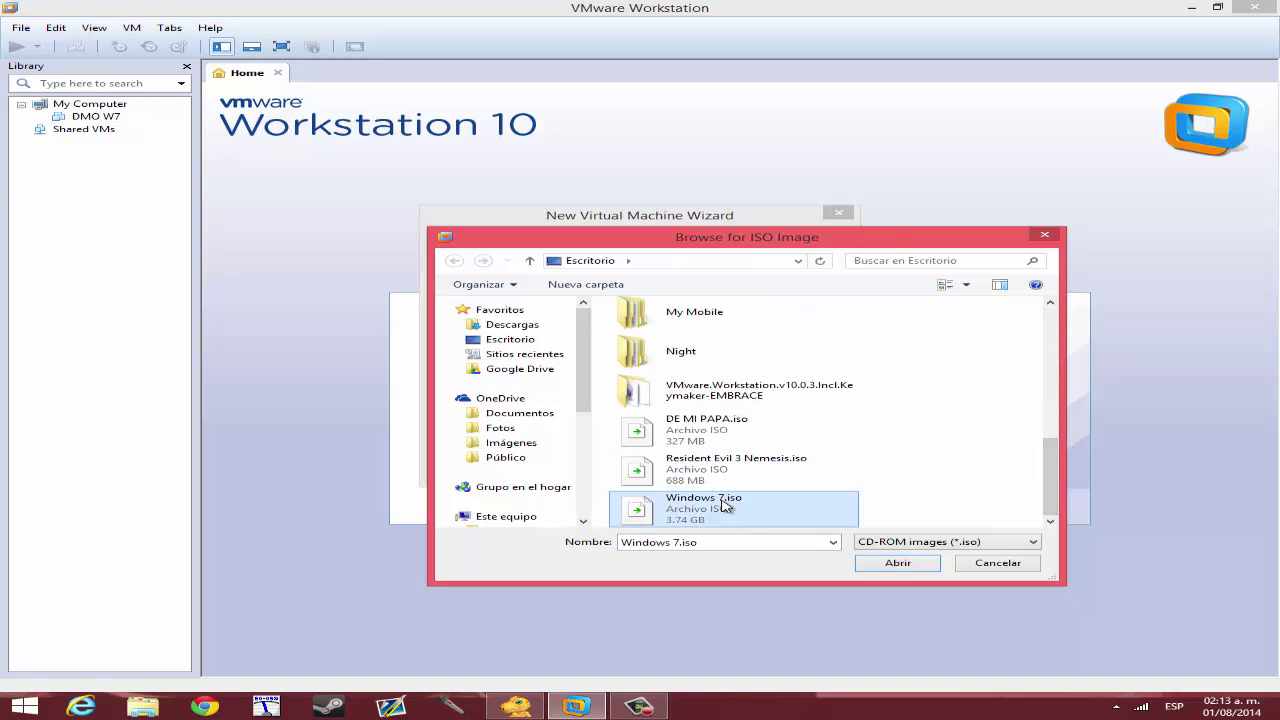
pyautogui.click(899, 563)
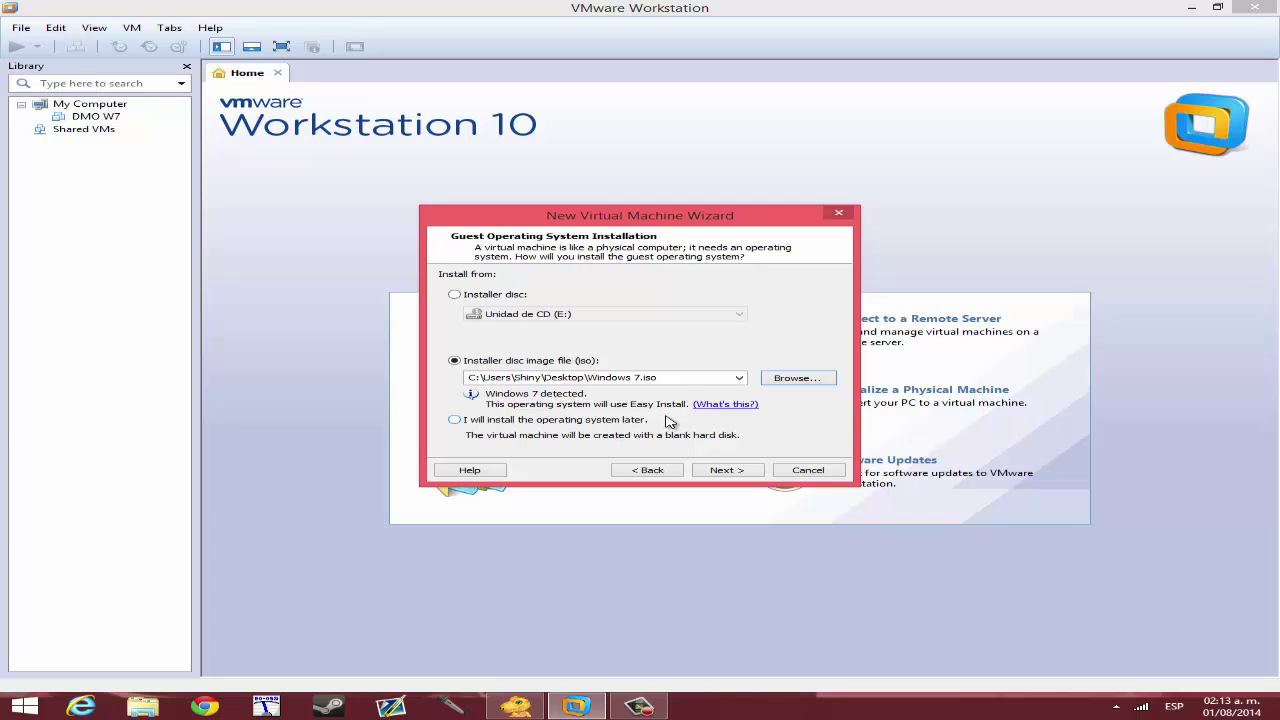
# Step: Load Windows 8.iso from Downloads\Juegos\PC\Borderlands 2 on drive H:, view its Easy Install page, and return to the source options
pyautogui.click(792, 380)
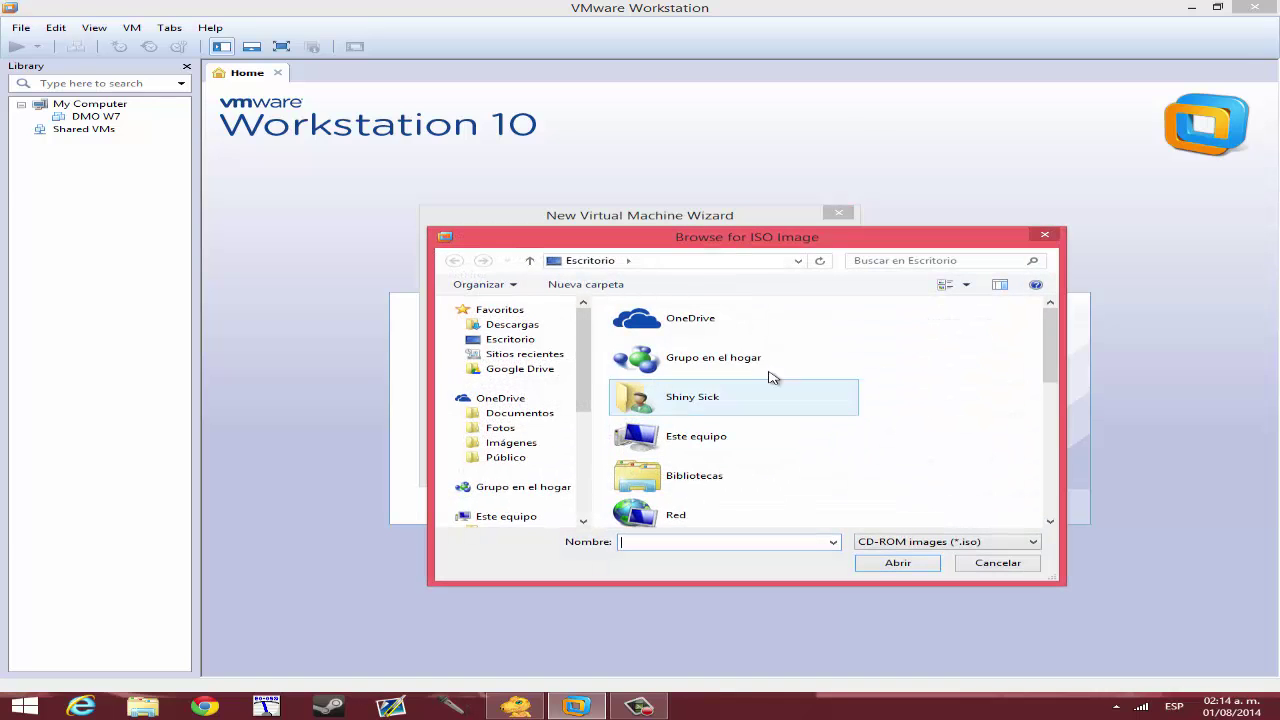
pyautogui.moveTo(1048, 352); pyautogui.dragTo(1054, 476)
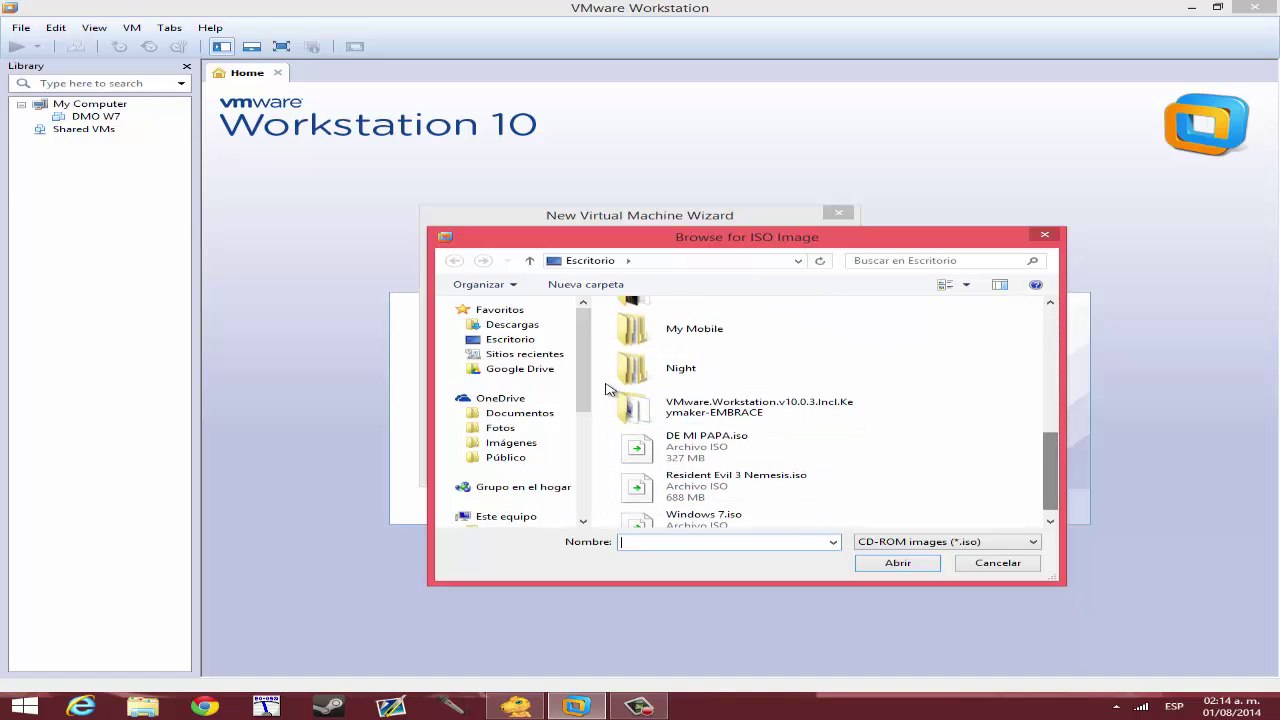
pyautogui.moveTo(584, 384); pyautogui.dragTo(584, 484)
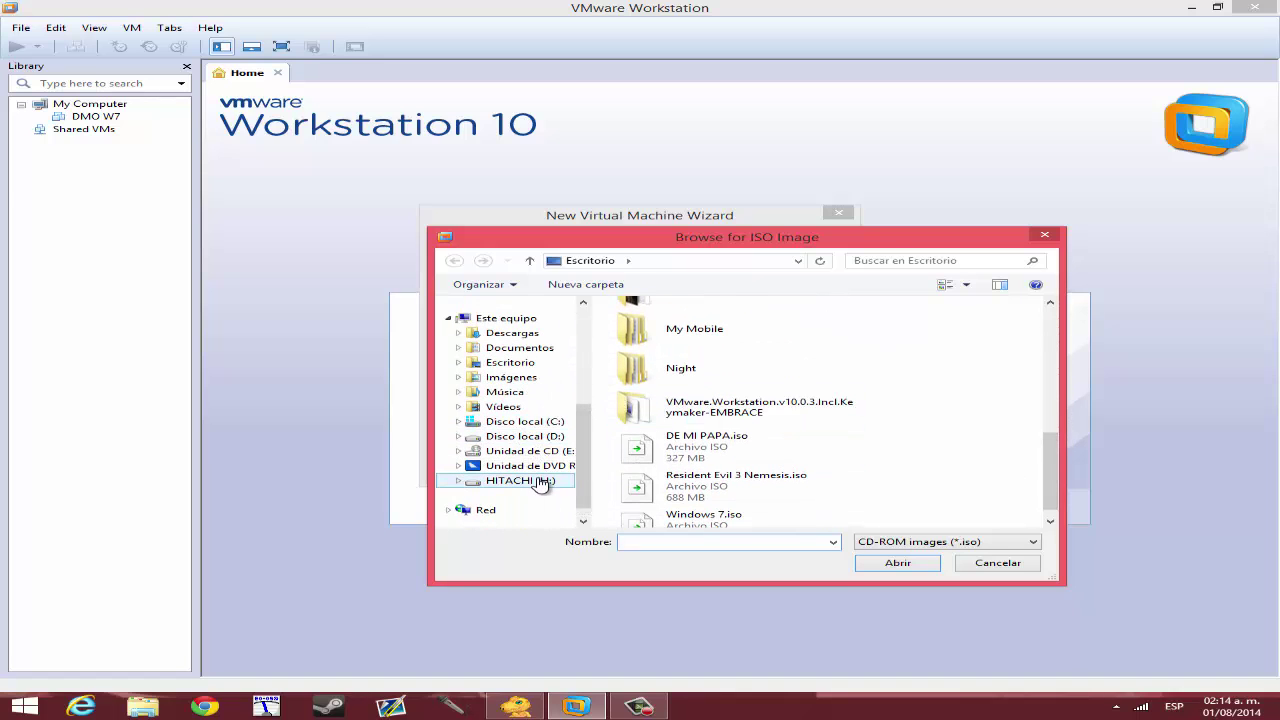
pyautogui.click(520, 480)
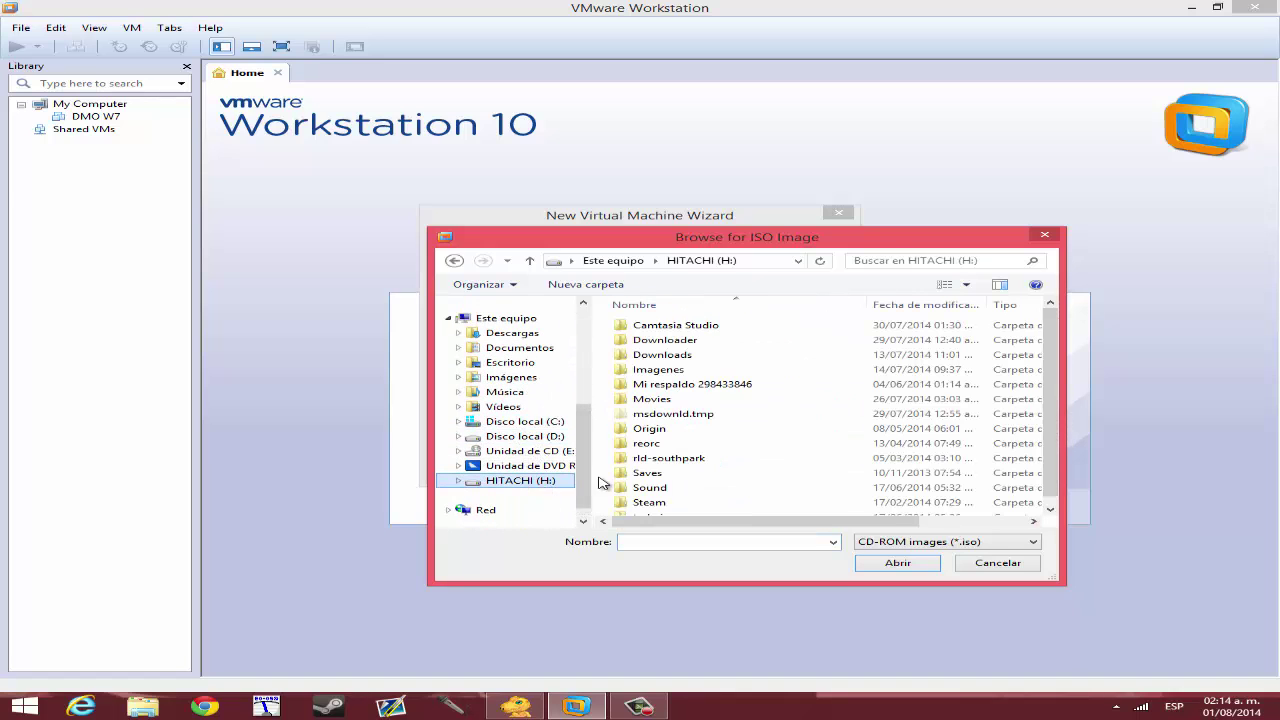
pyautogui.doubleClick(686, 355)
pyautogui.doubleClick(678, 356)
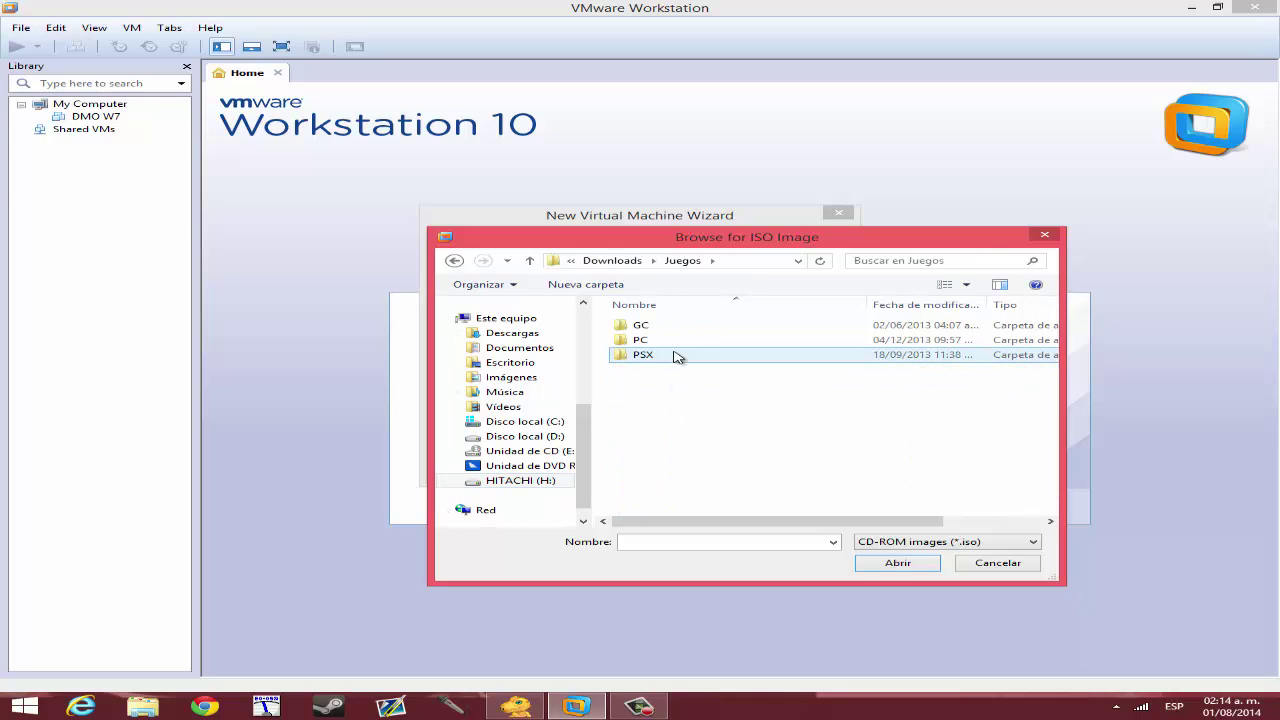
pyautogui.doubleClick(673, 343)
pyautogui.doubleClick(680, 356)
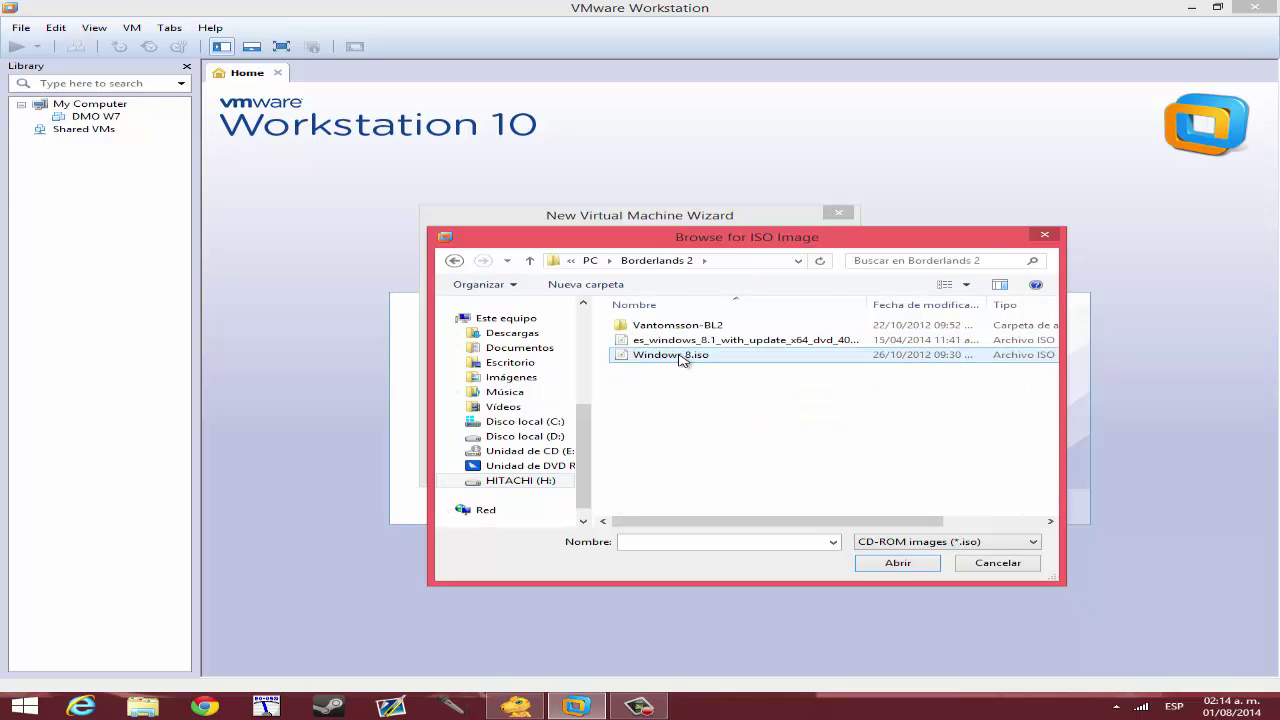
pyautogui.doubleClick(686, 357)
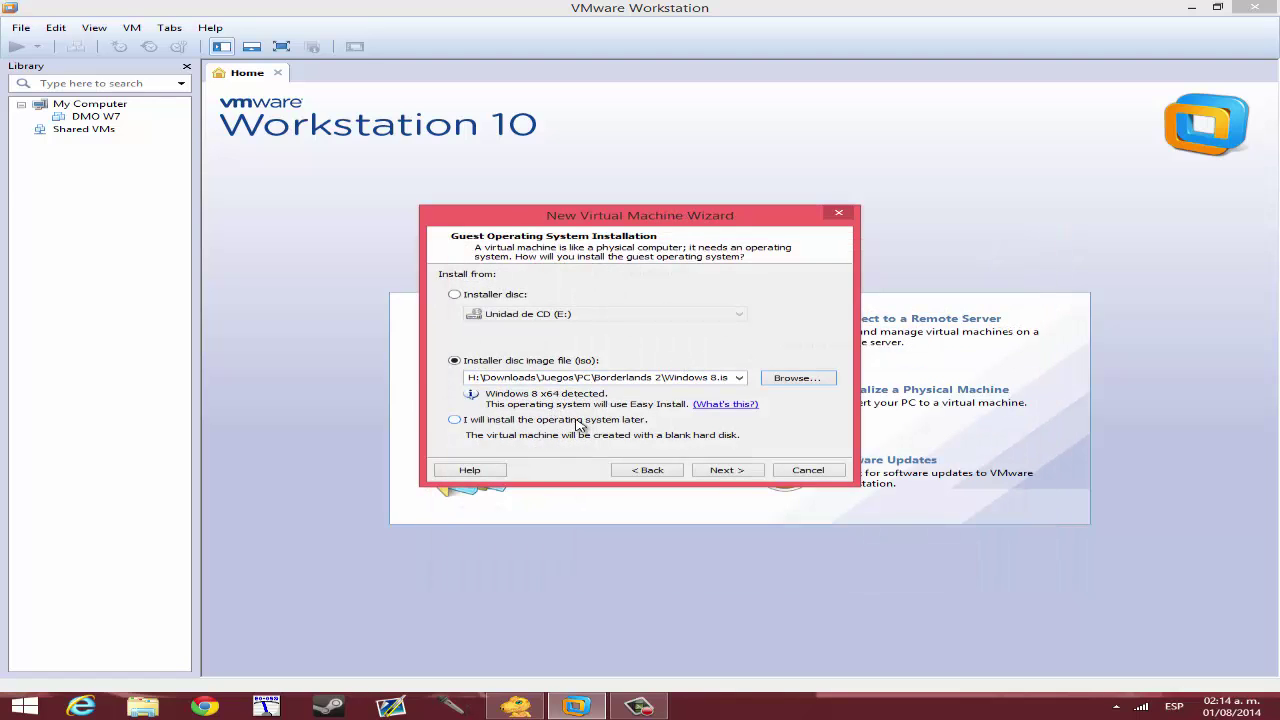
pyautogui.click(737, 472)
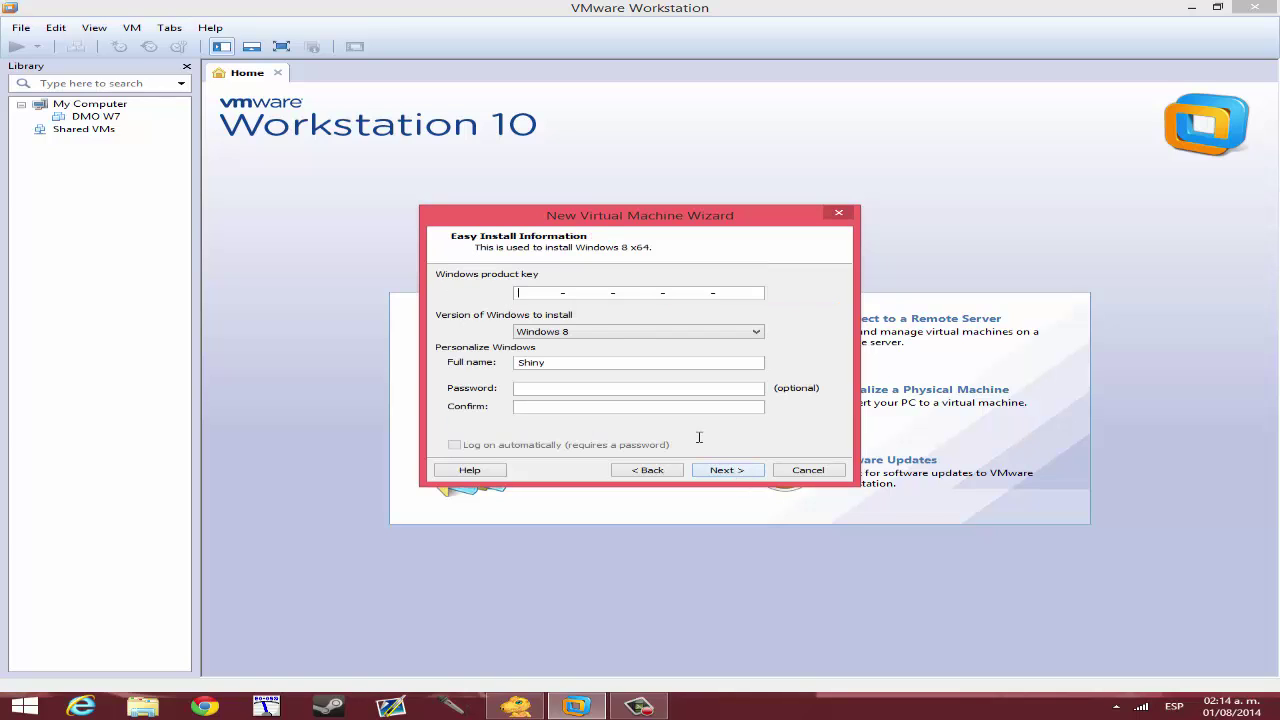
pyautogui.click(650, 472)
# Step: Select Windows 7.iso from the Escritorio folder as the installer image and continue to the Easy Install information
pyautogui.click(803, 384)
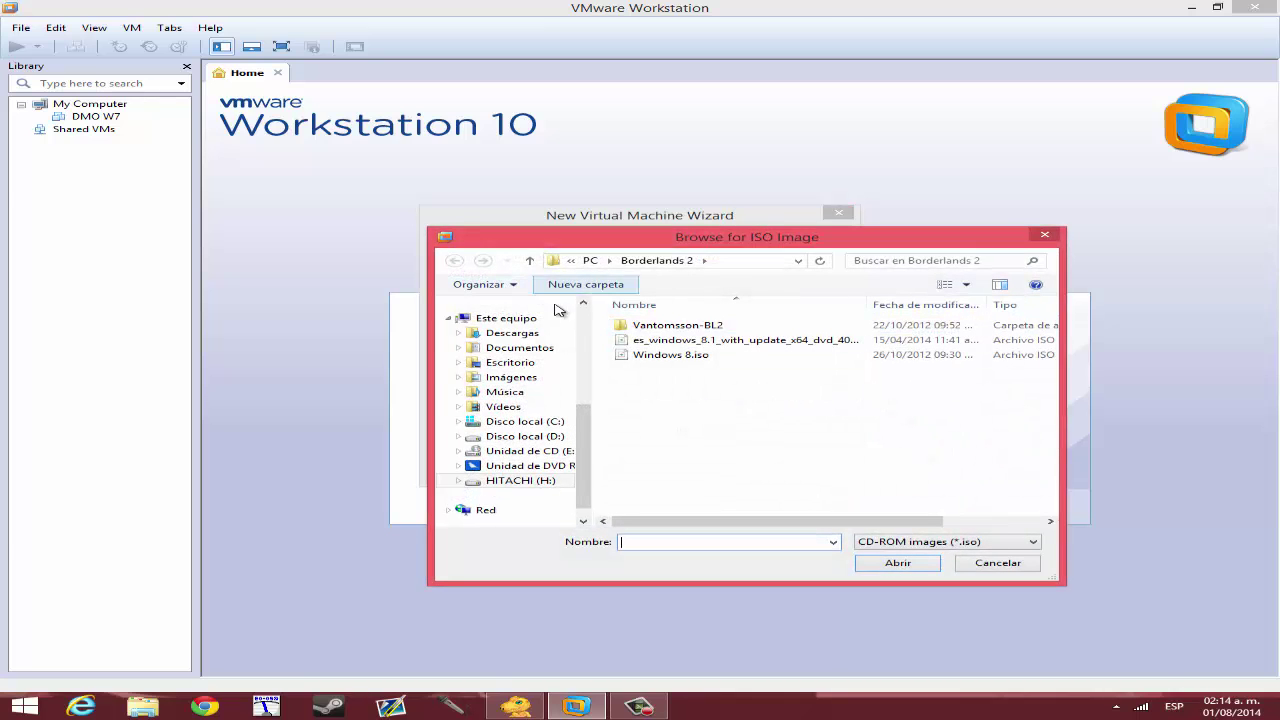
pyautogui.click(520, 362)
pyautogui.scroll(-1, 828, 440)
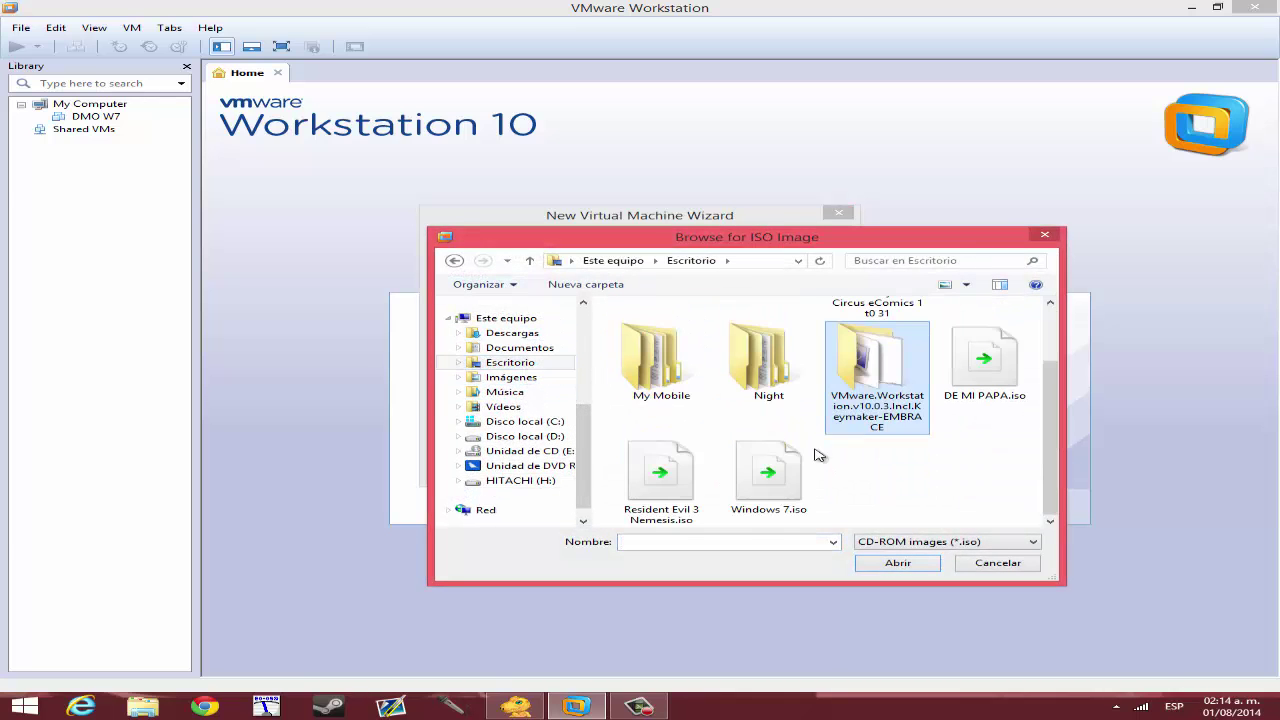
pyautogui.doubleClick(771, 460)
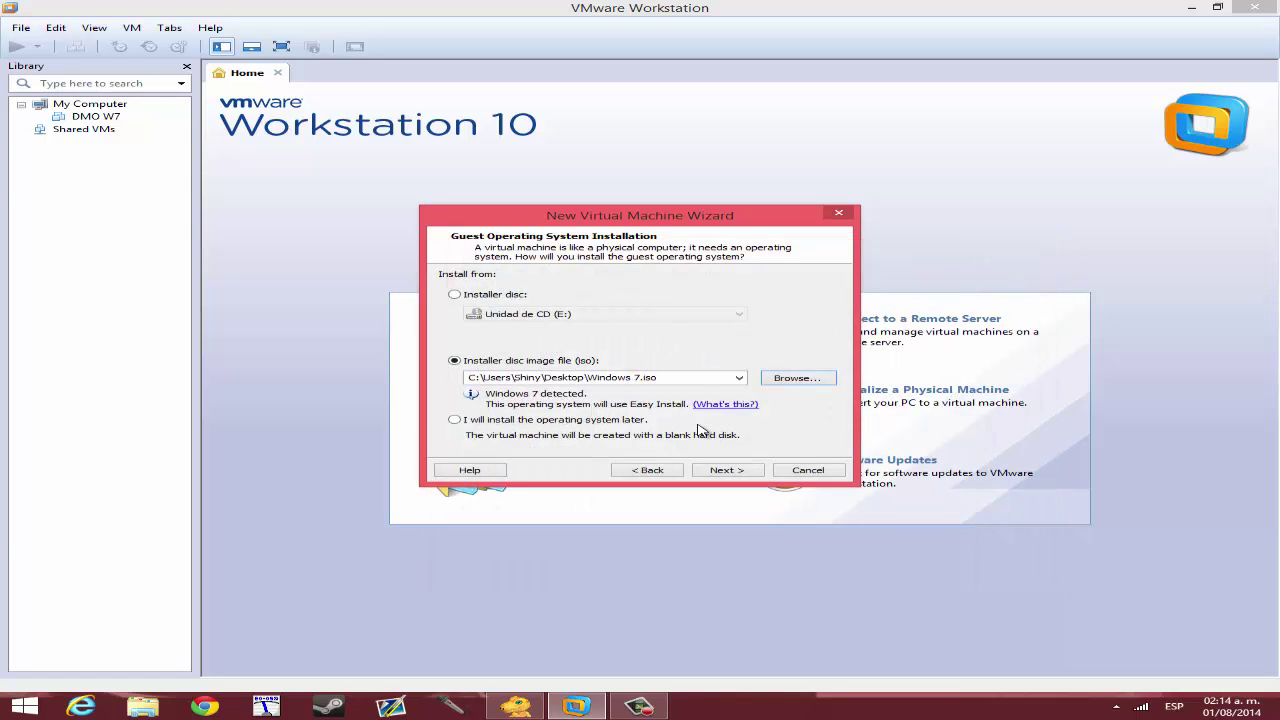
pyautogui.click(725, 470)
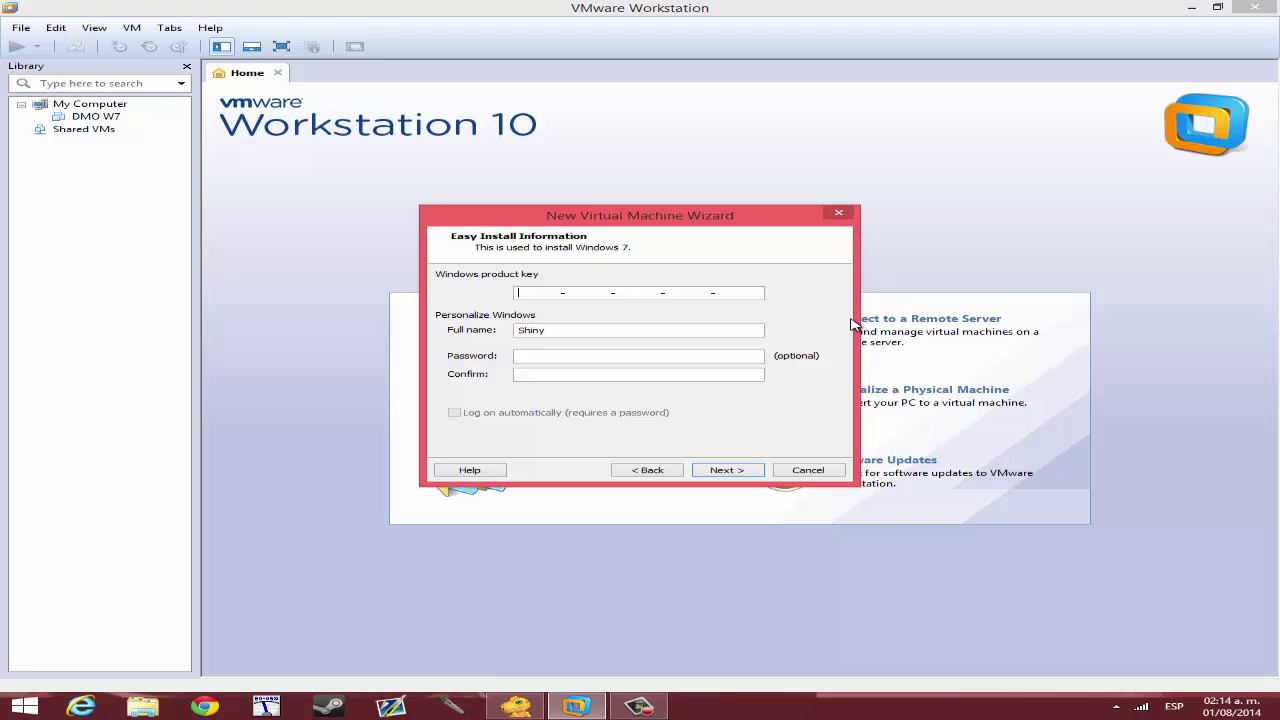
# Step: Enter the Windows product key, leave the optional password empty, and continue to naming the virtual machine
pyautogui.write('0000000000000000000000000')
pyautogui.press('Tab')
pyautogui.click(745, 478)
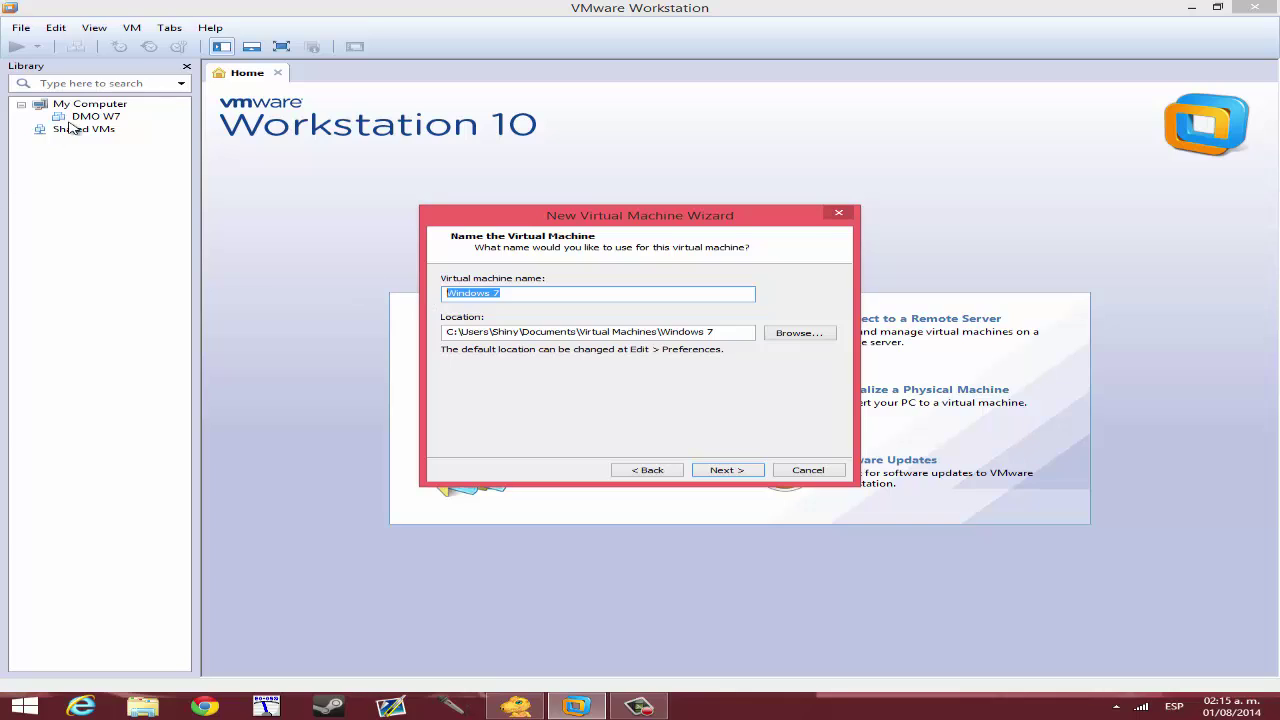
# Step: Name the virtual machine Windows 7, keep its default location, and continue to the disk capacity settings
pyautogui.press('BackSpace')
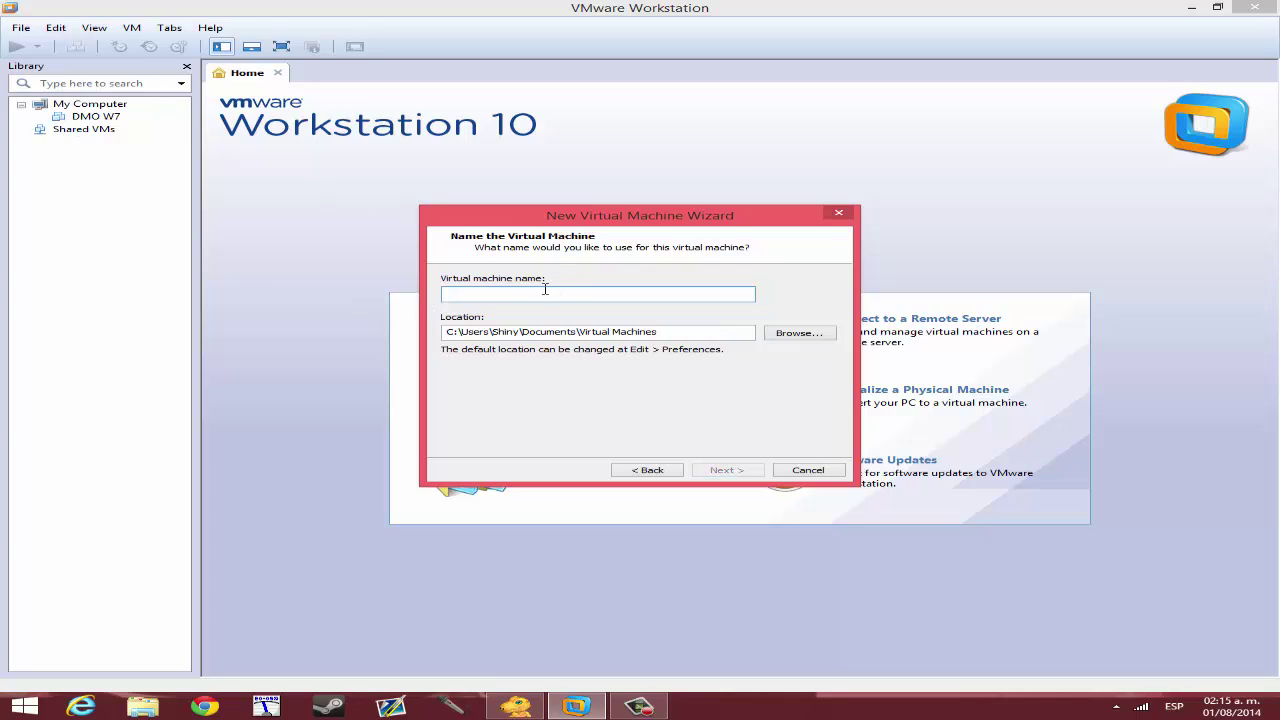
pyautogui.write('Windows 7')
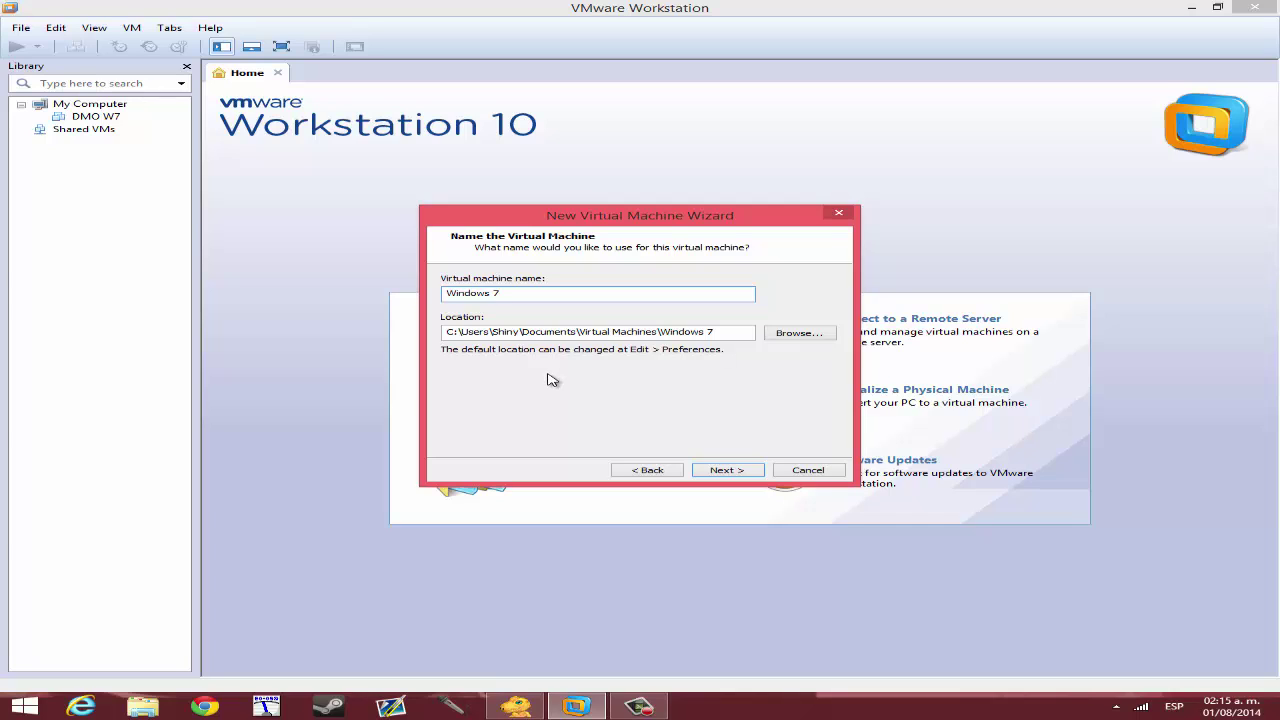
pyautogui.click(750, 474)
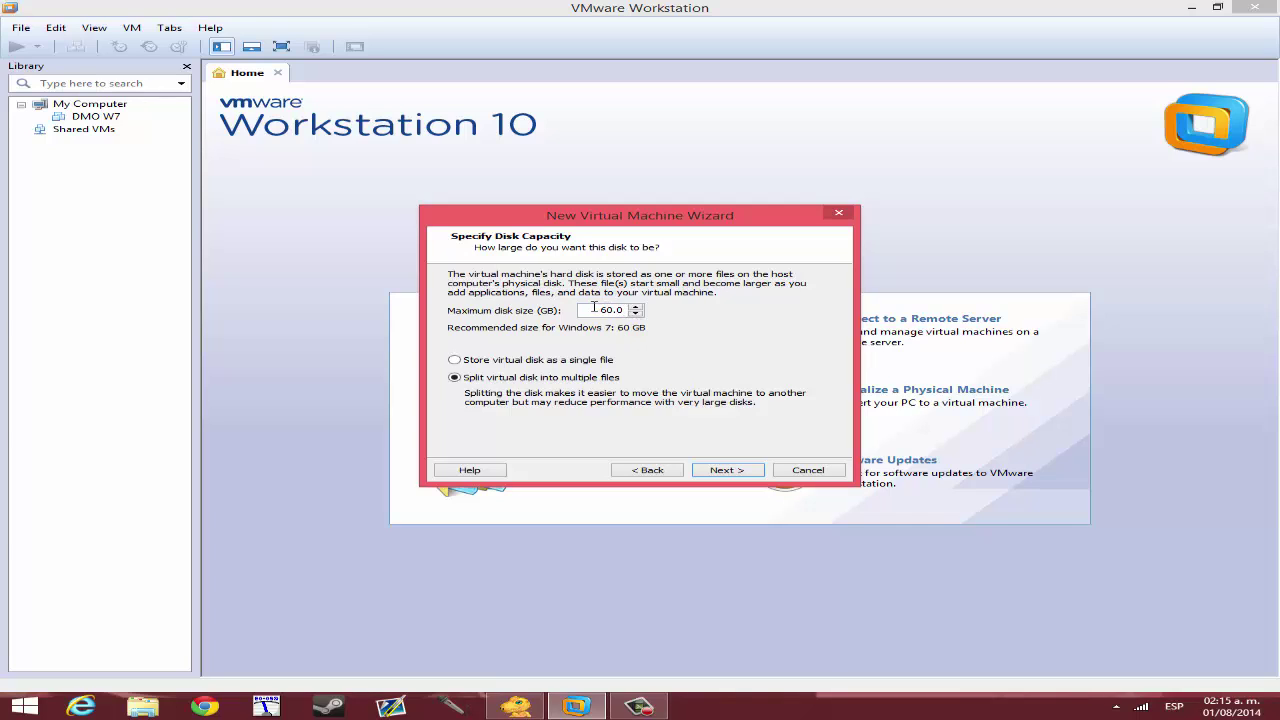
# Step: Set the maximum disk size to 40 GB, store the virtual disk as a single file, and continue to the summary
pyautogui.moveTo(592, 310); pyautogui.dragTo(632, 306)
pyautogui.write('40')
pyautogui.click(535, 364)
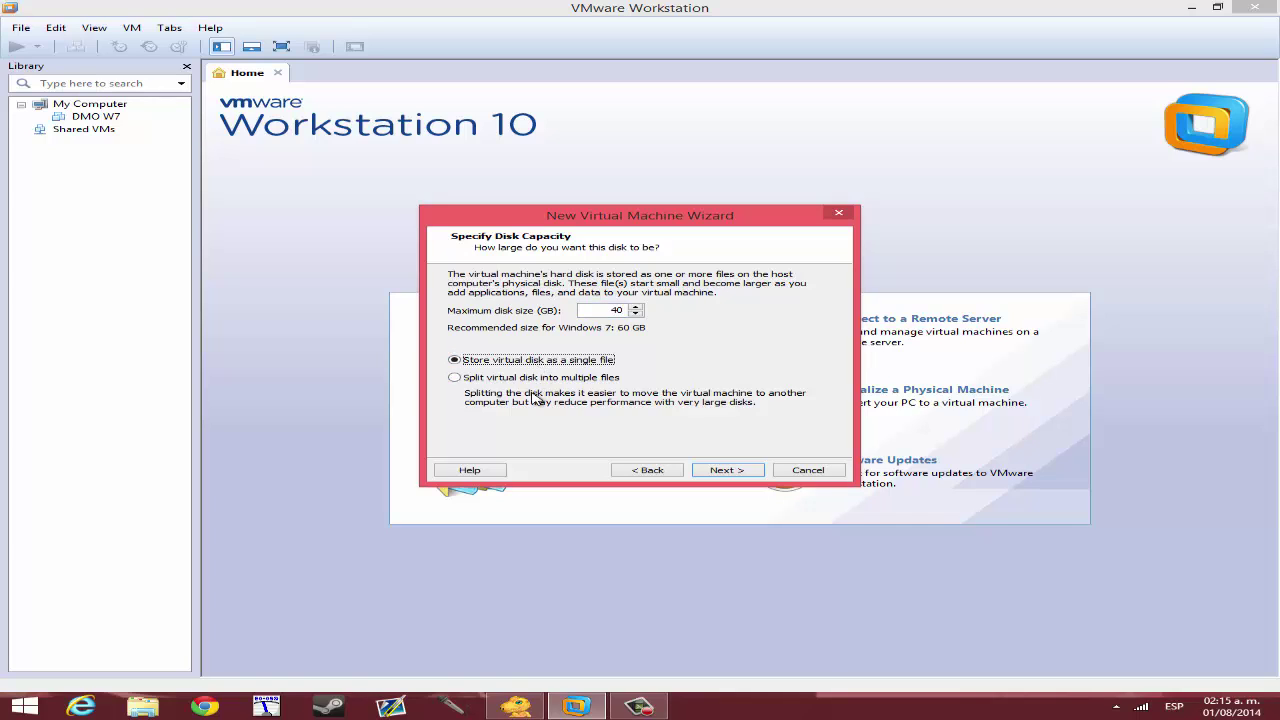
pyautogui.click(516, 380)
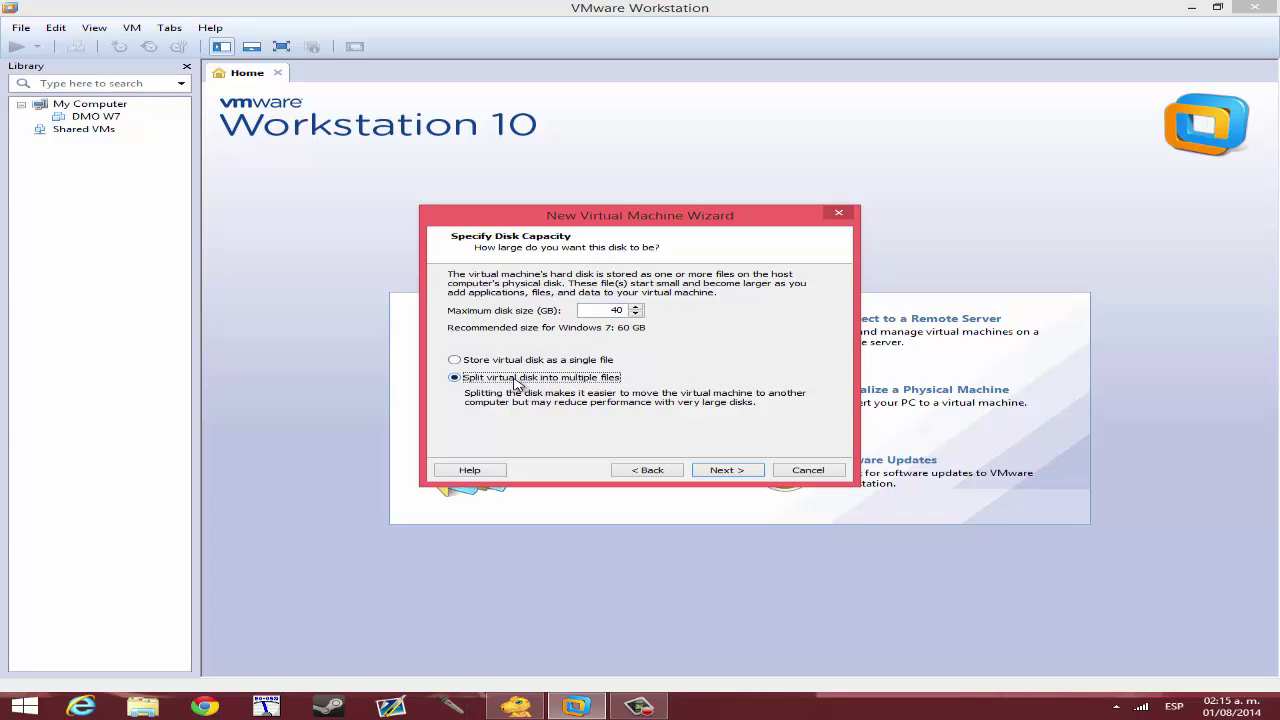
pyautogui.click(491, 361)
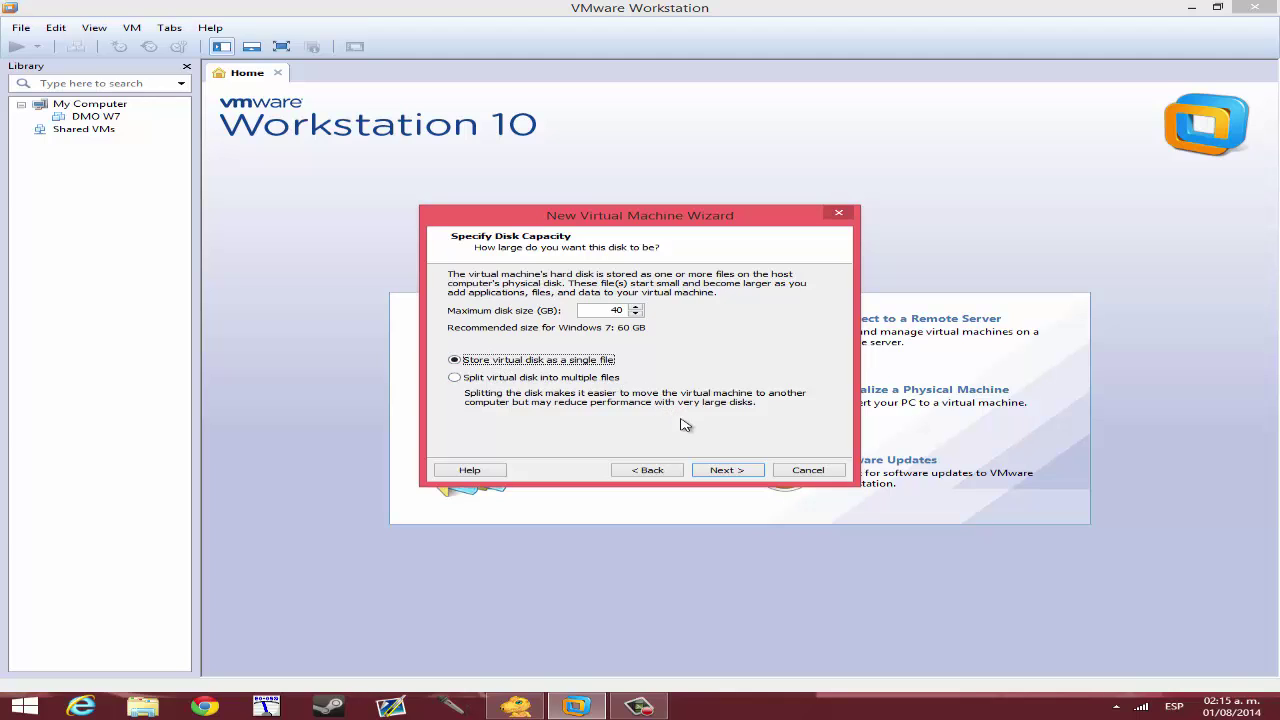
pyautogui.click(714, 472)
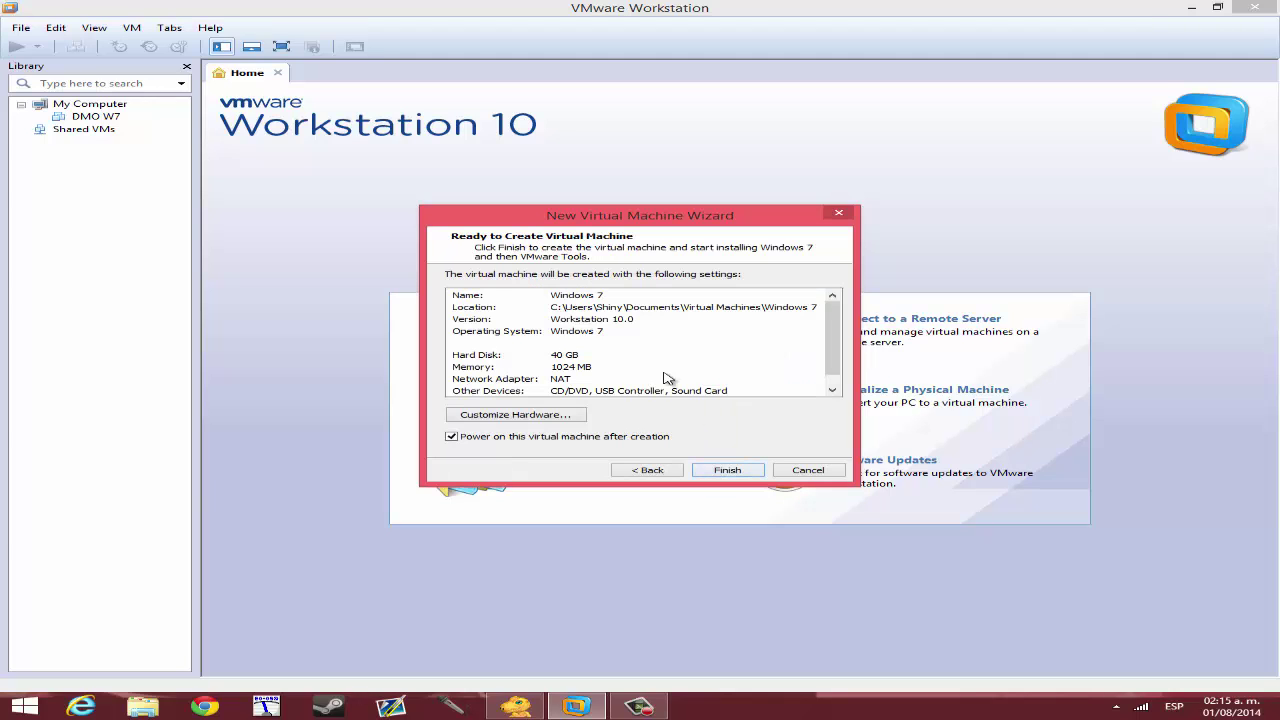
# Step: Review the summary of the virtual machine's settings and create it with automatic power-on after creation
pyautogui.scroll(-1, 668, 378)
pyautogui.scroll(1, 668, 378)
pyautogui.scroll(-1, 658, 383)
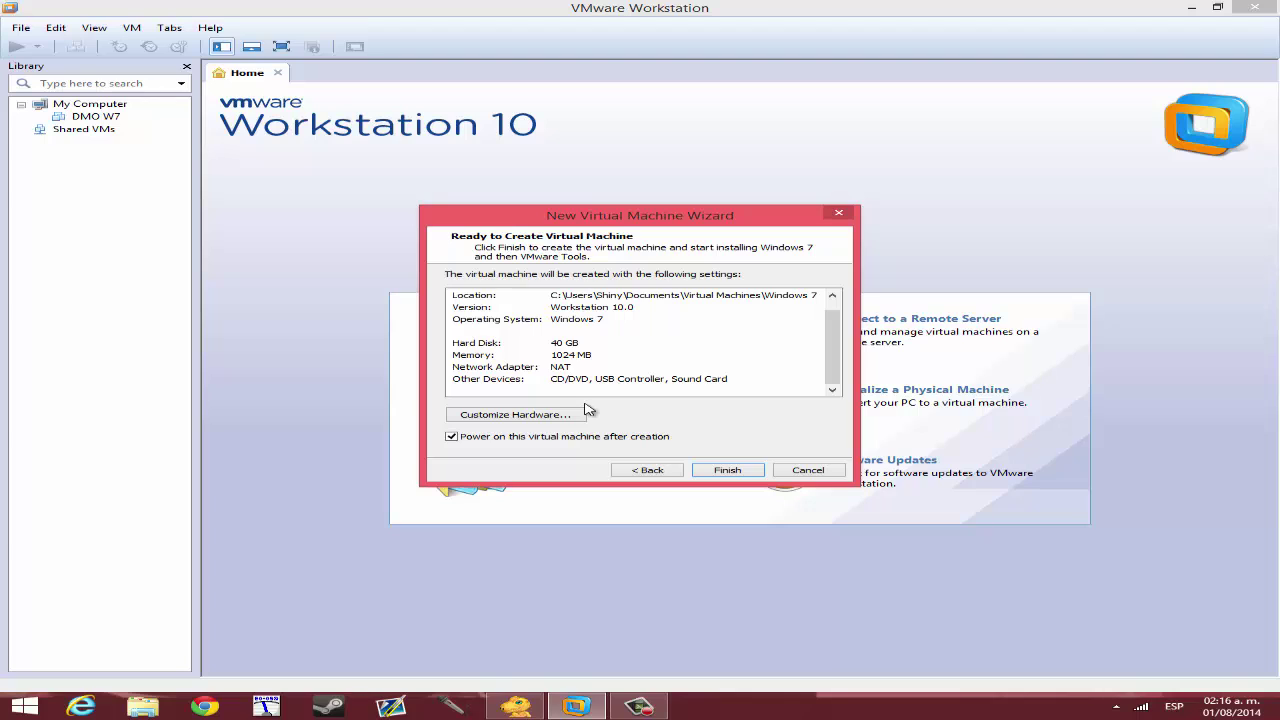
pyautogui.click(716, 469)
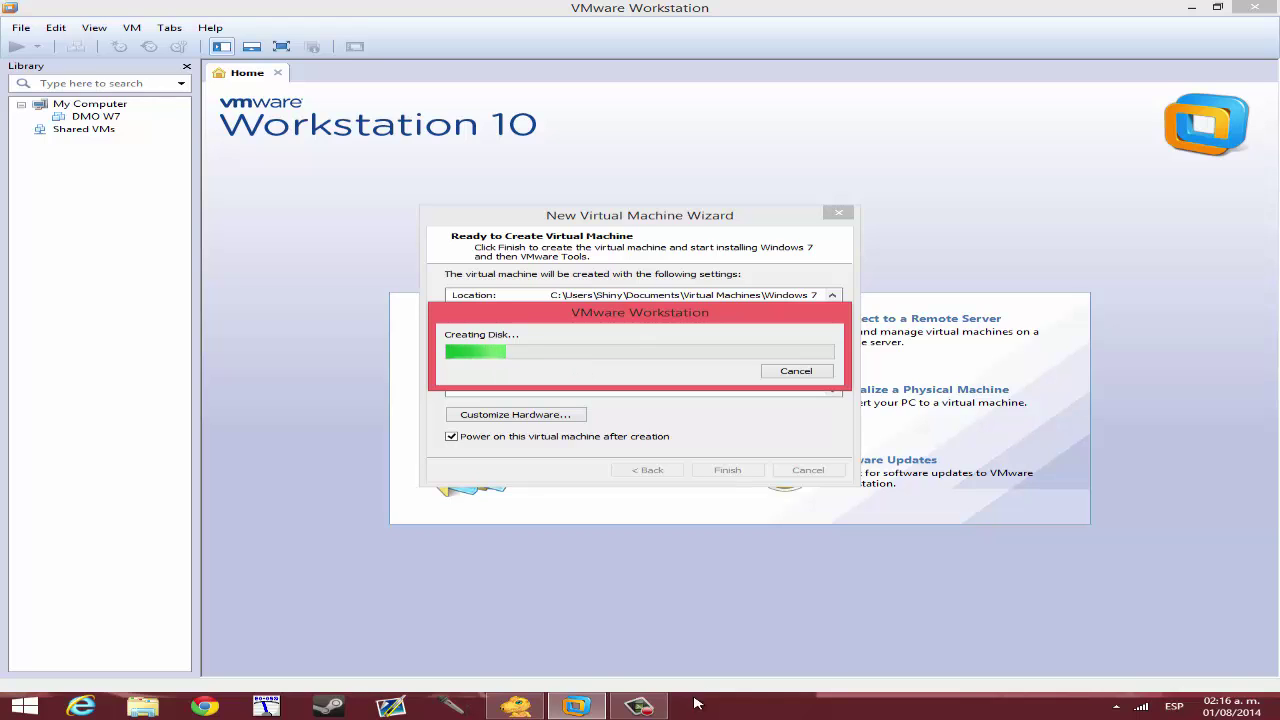
pyautogui.click(638, 706)
pyautogui.click(1087, 185)
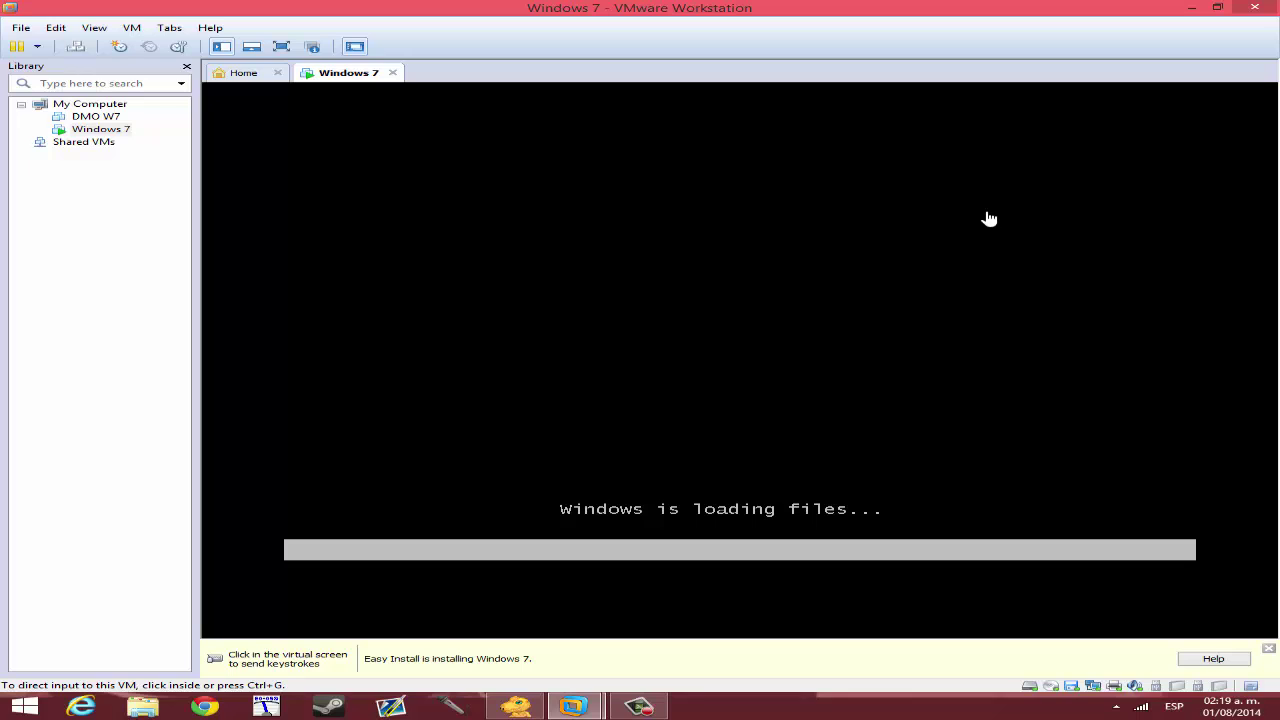
# Step: Enter the running virtual machine and look through the Windows 7 editions offered by the installer
pyautogui.click(736, 347)
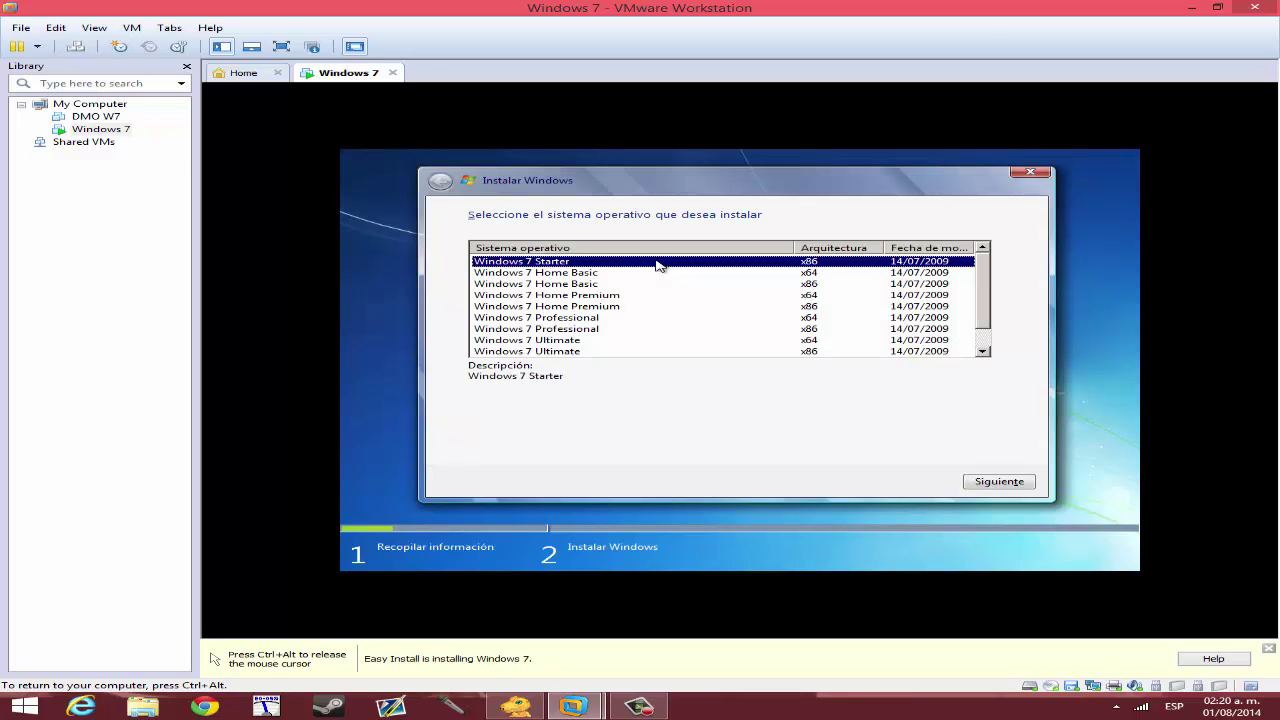
pyautogui.scroll(-1, 689, 283)
pyautogui.scroll(-1, 640, 322)
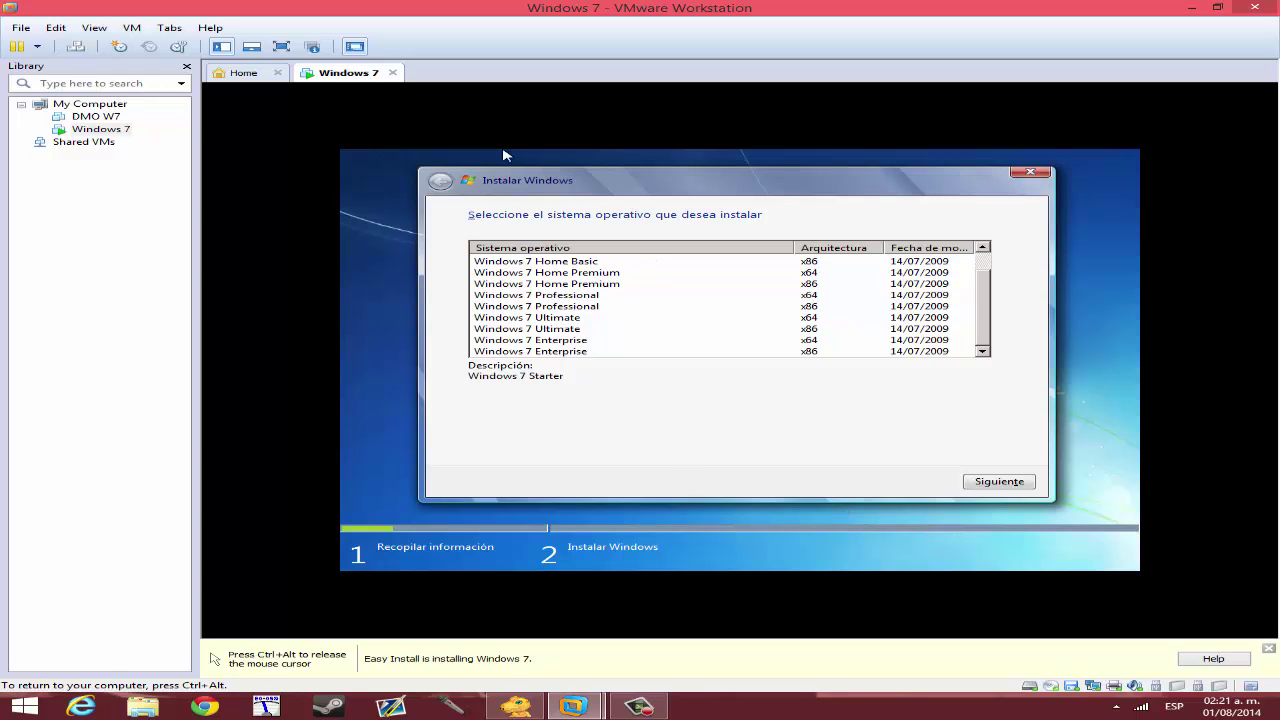
# Step: Leave the Windows installer, power off the Windows 7 virtual machine, and close its tab
pyautogui.click(440, 180)
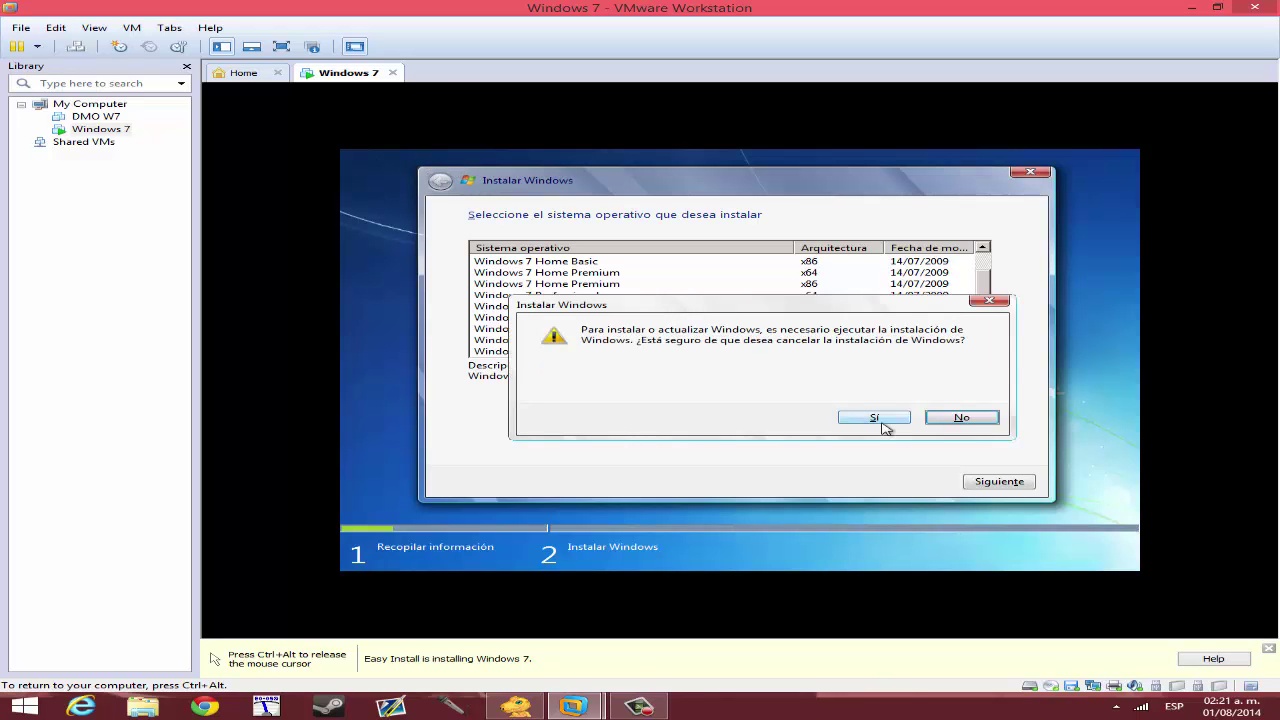
pyautogui.hotkey('ctrl', 'alt')
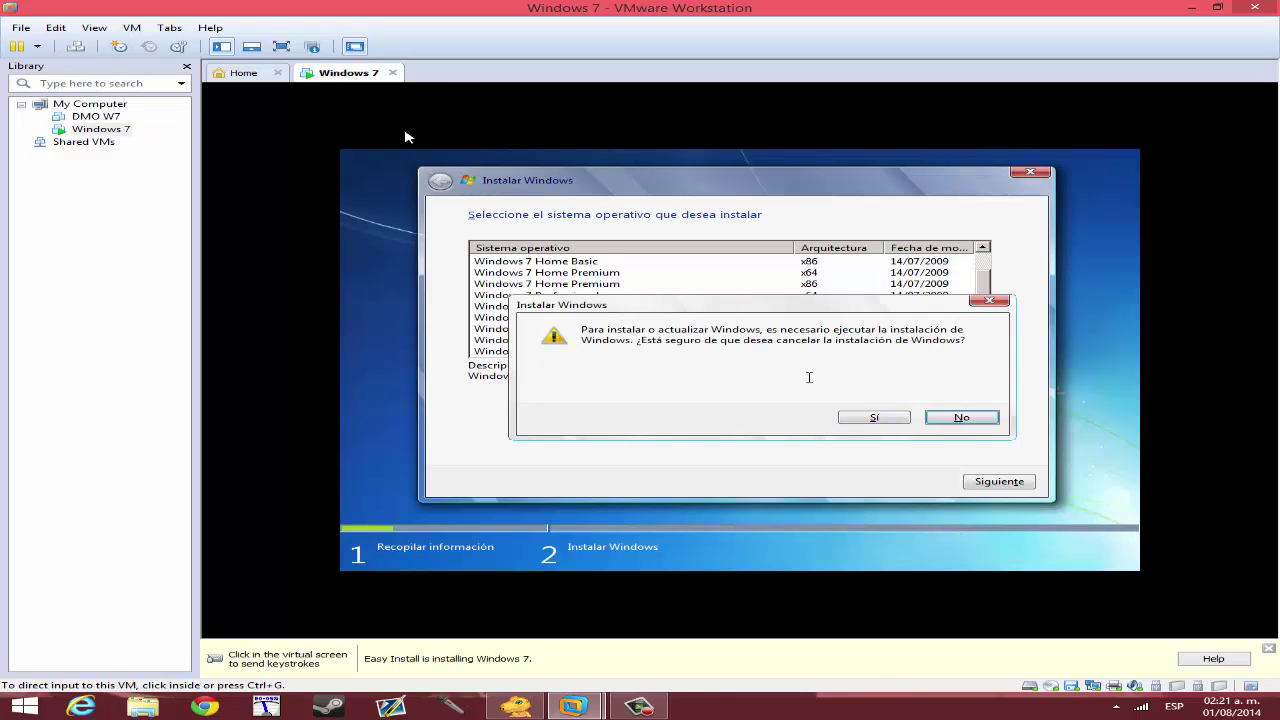
pyautogui.click(393, 73)
pyautogui.click(607, 386)
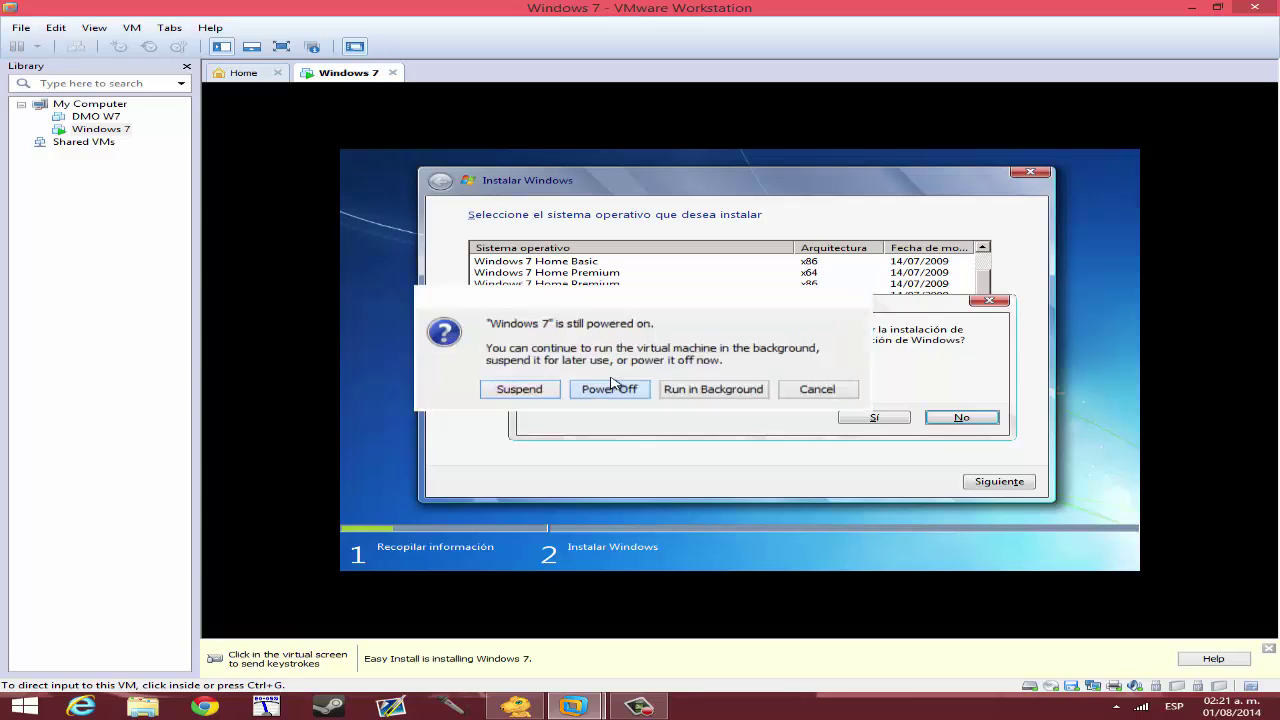
pyautogui.click(393, 73)
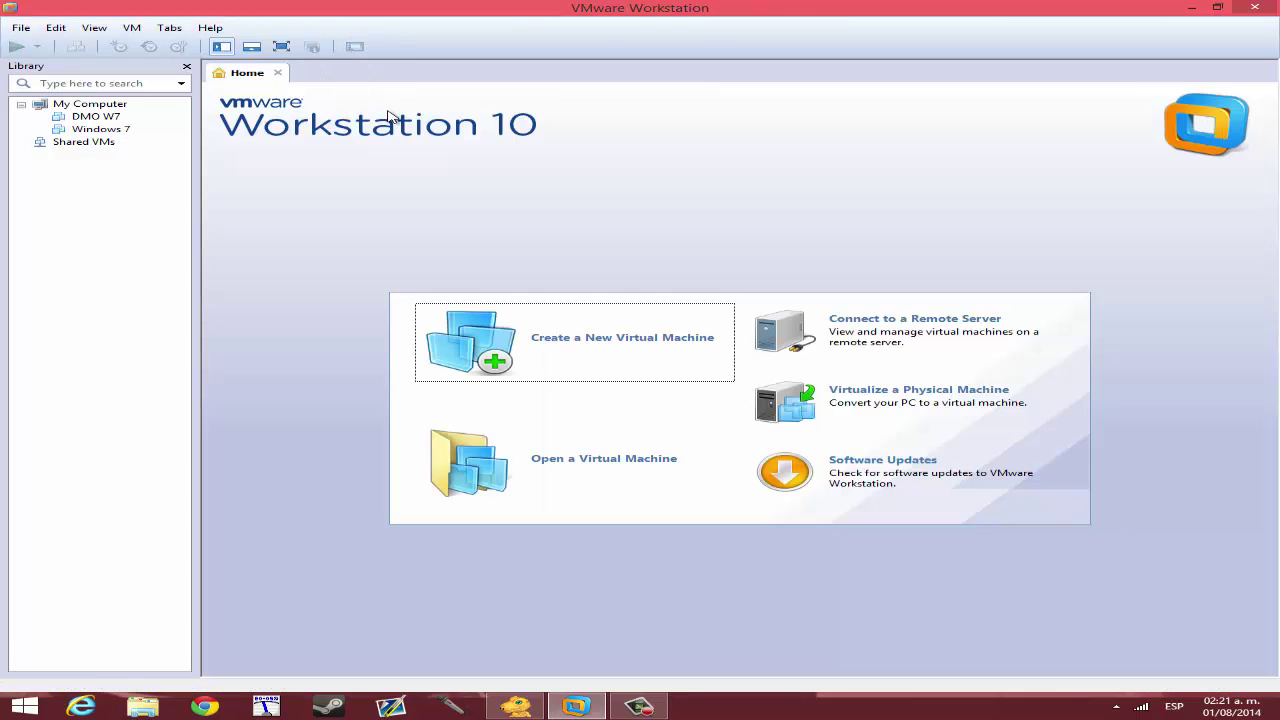
# Step: Open the settings of the Windows 7 virtual machine and raise its memory to 5.3 GB
pyautogui.click(119, 134)
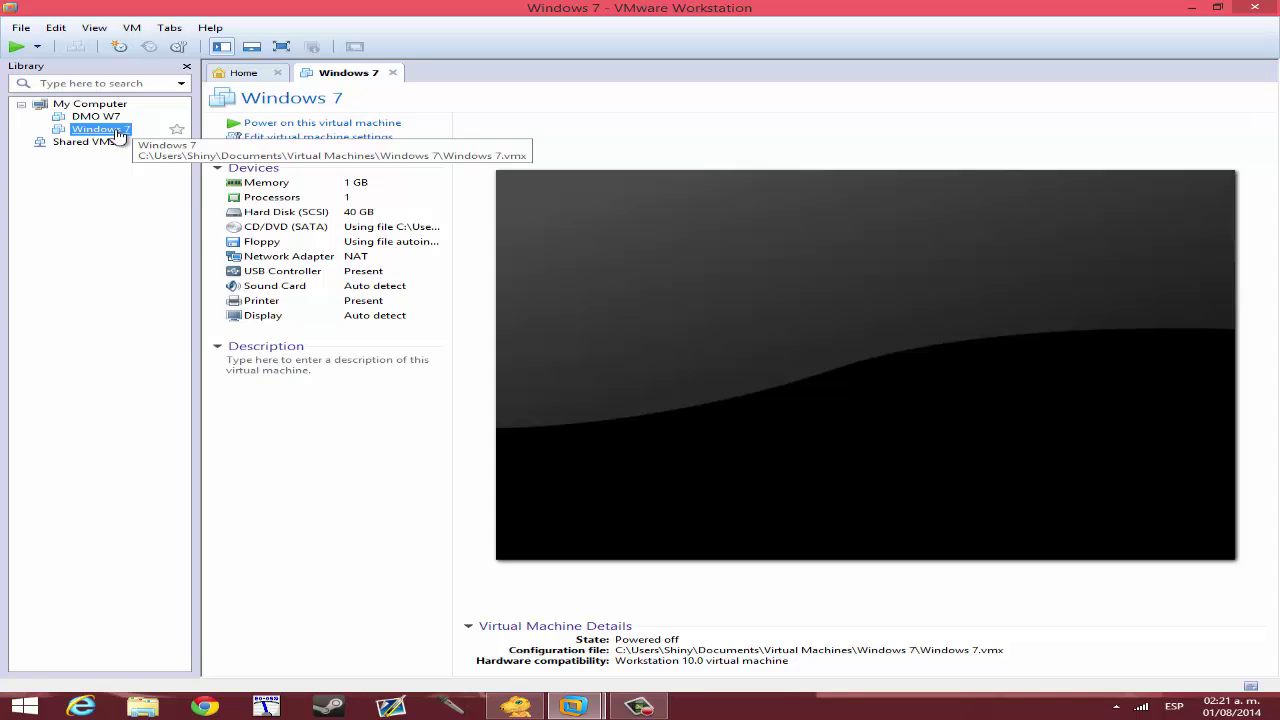
pyautogui.rightClick(119, 134)
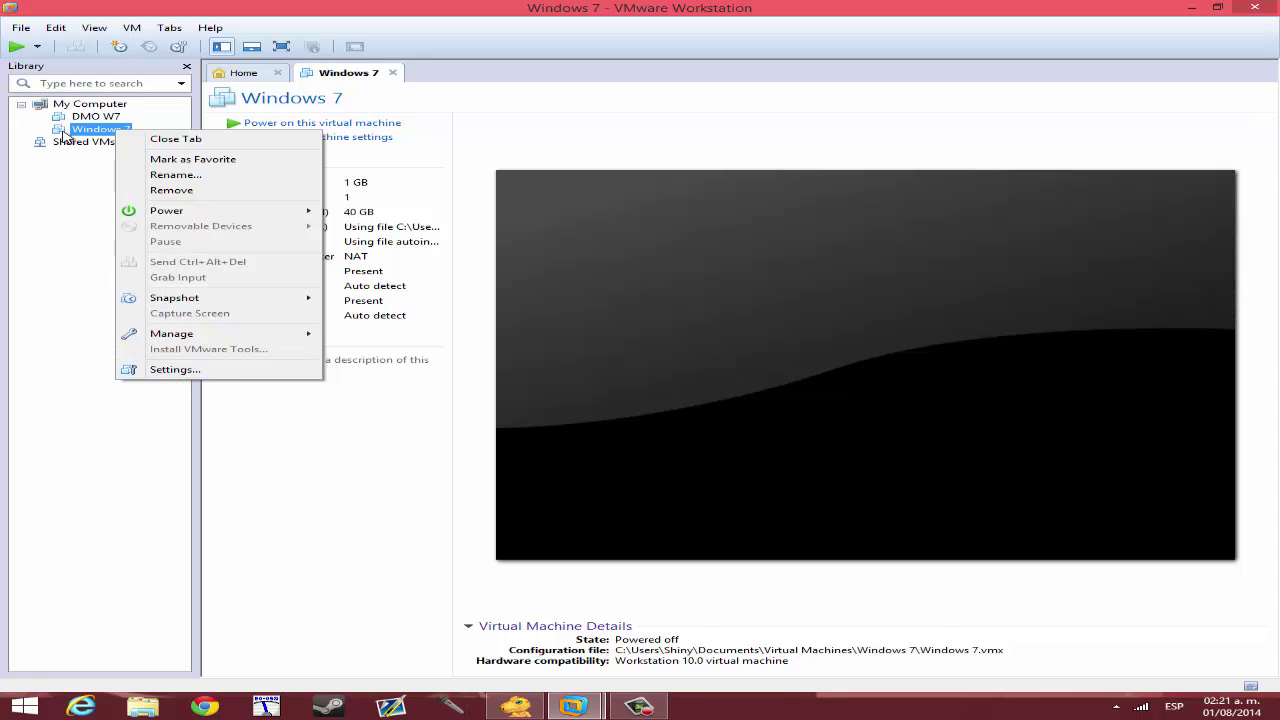
pyautogui.click(62, 178)
pyautogui.rightClick(87, 131)
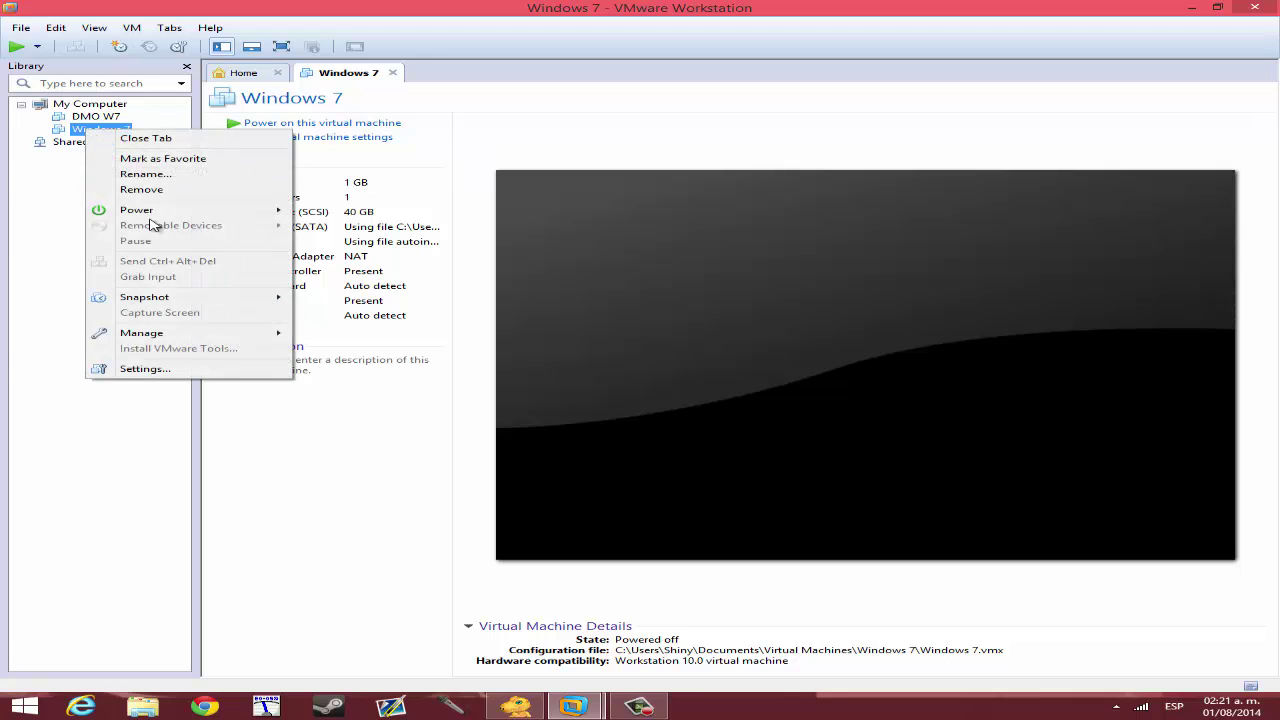
pyautogui.click(138, 368)
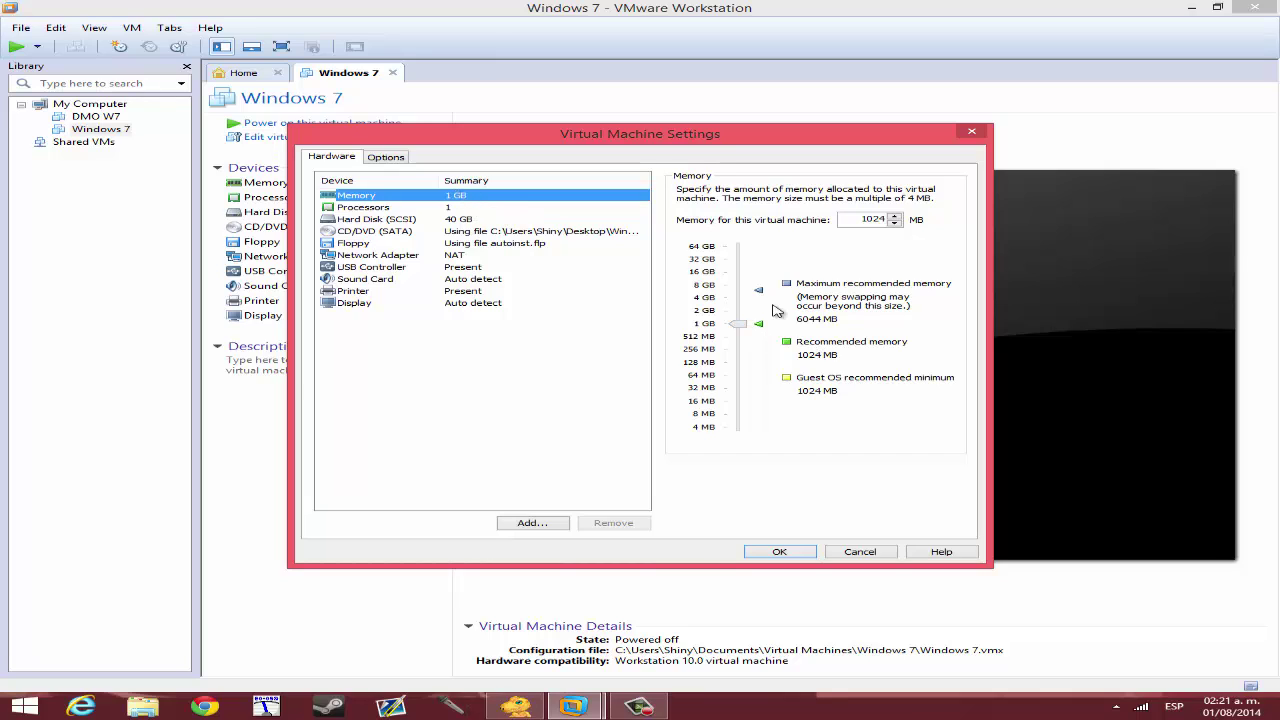
pyautogui.moveTo(738, 323)
pyautogui.mouseDown()
pyautogui.moveTo(742, 238)
pyautogui.moveTo(750, 436)
pyautogui.moveTo(742, 252)
pyautogui.moveTo(740, 328)
pyautogui.moveTo(730, 322)
pyautogui.moveTo(733, 308)
pyautogui.moveTo(738, 427)
pyautogui.moveTo(730, 330)
pyautogui.moveTo(712, 340)
pyautogui.moveTo(738, 330)
pyautogui.moveTo(735, 309)
pyautogui.mouseUp()
# Step: Look through the available processor and core counts, keeping one processor with one core
pyautogui.click(447, 208)
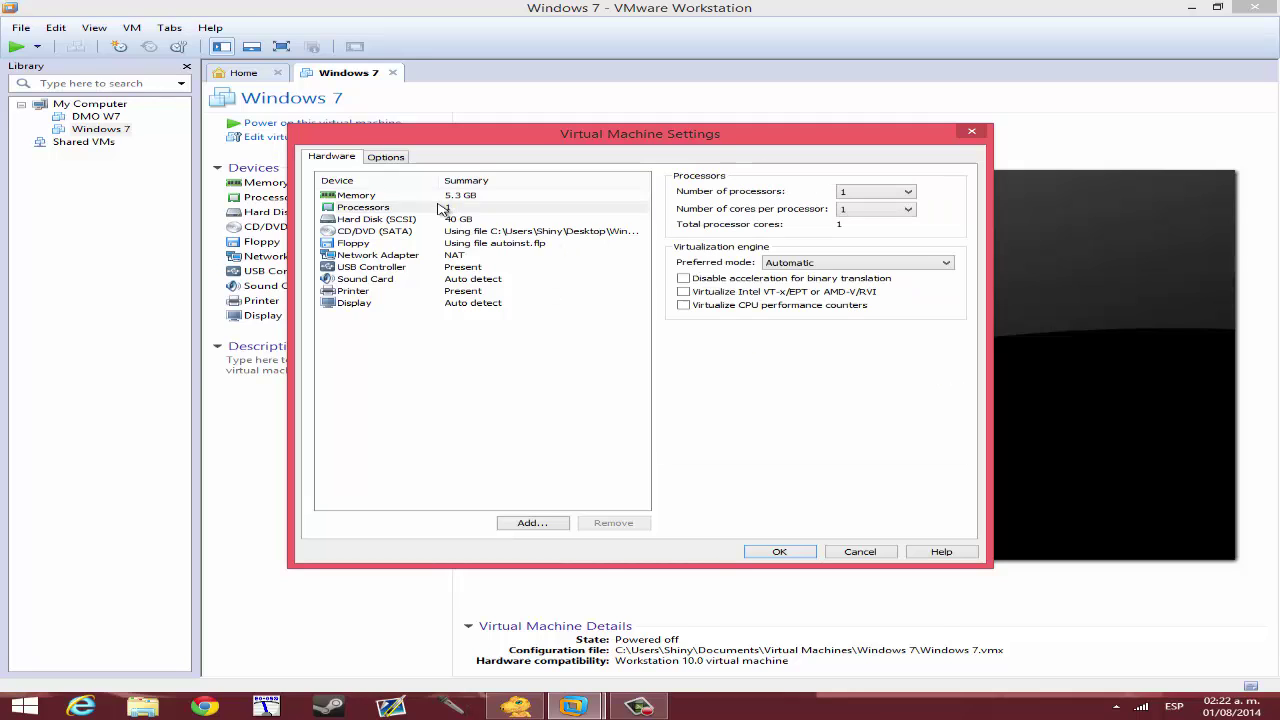
pyautogui.click(896, 192)
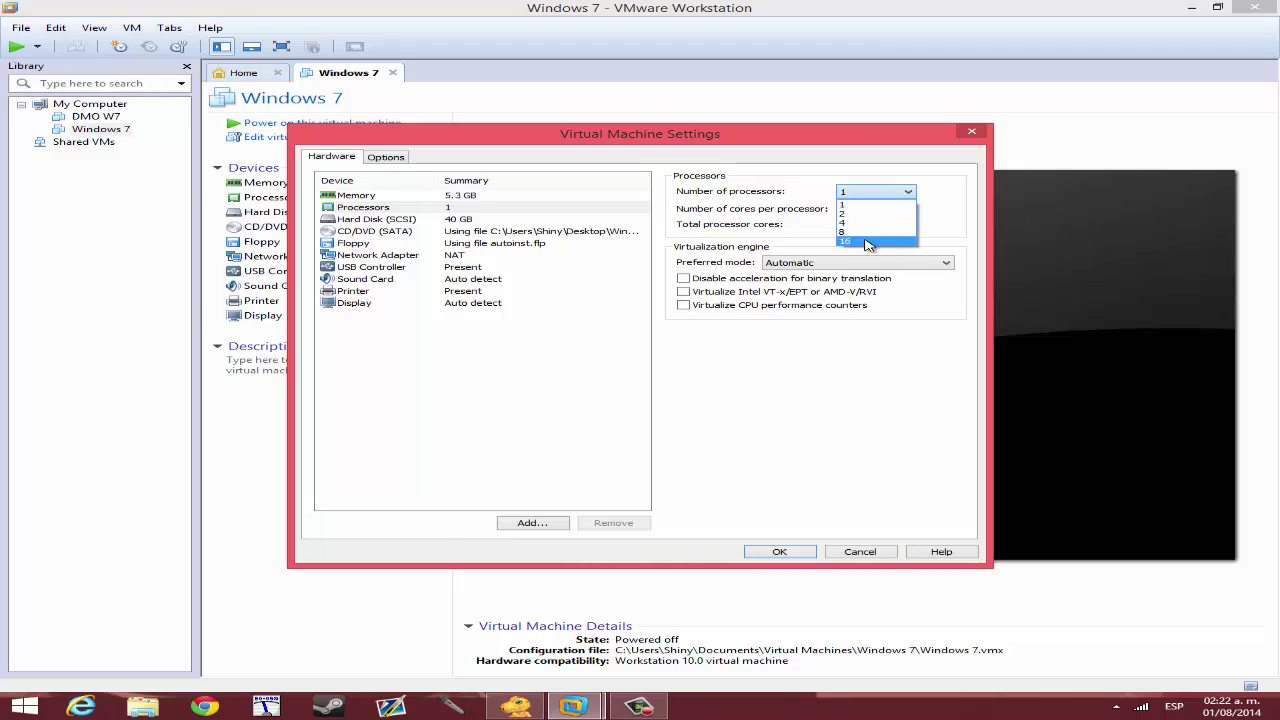
pyautogui.click(876, 205)
pyautogui.click(878, 210)
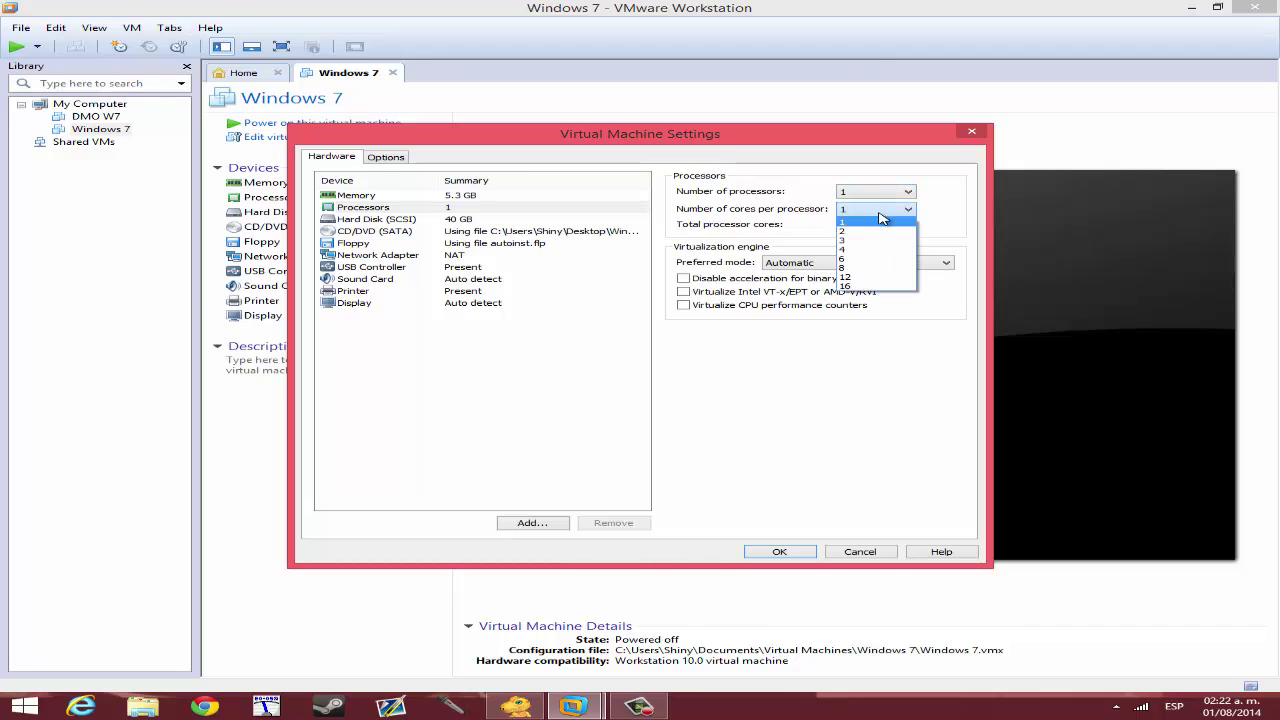
pyautogui.click(868, 221)
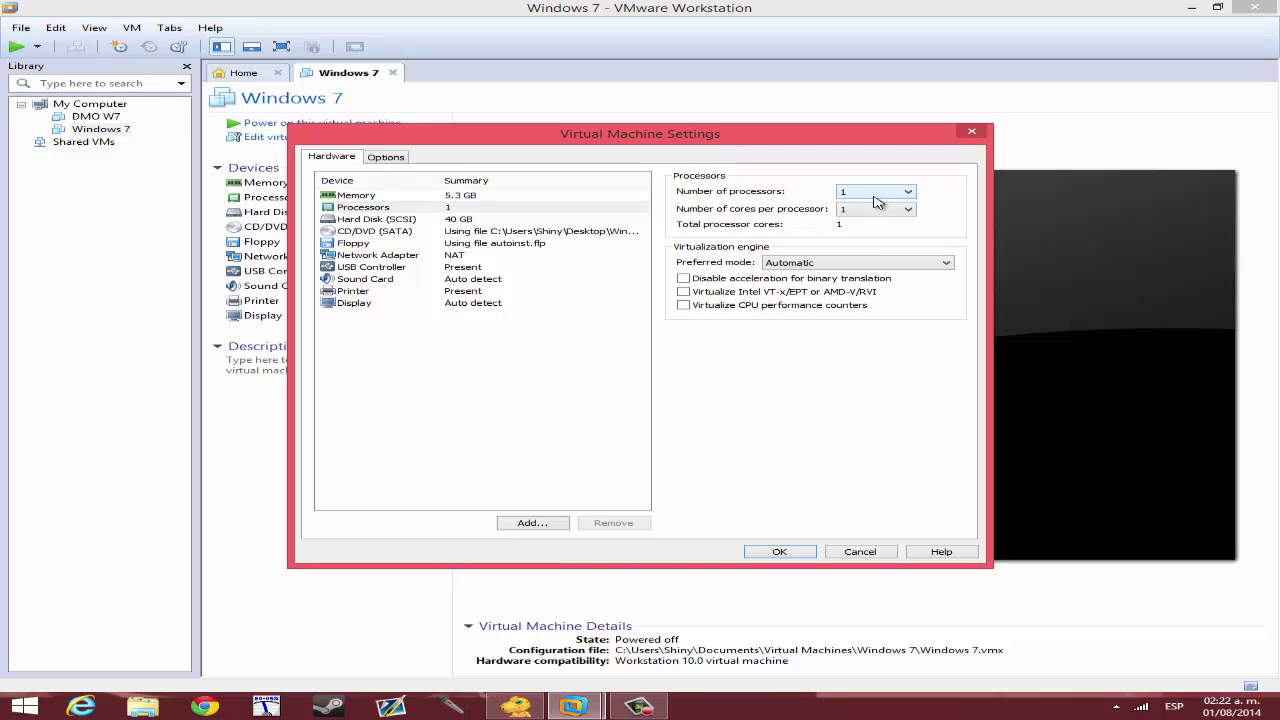
pyautogui.click(873, 195)
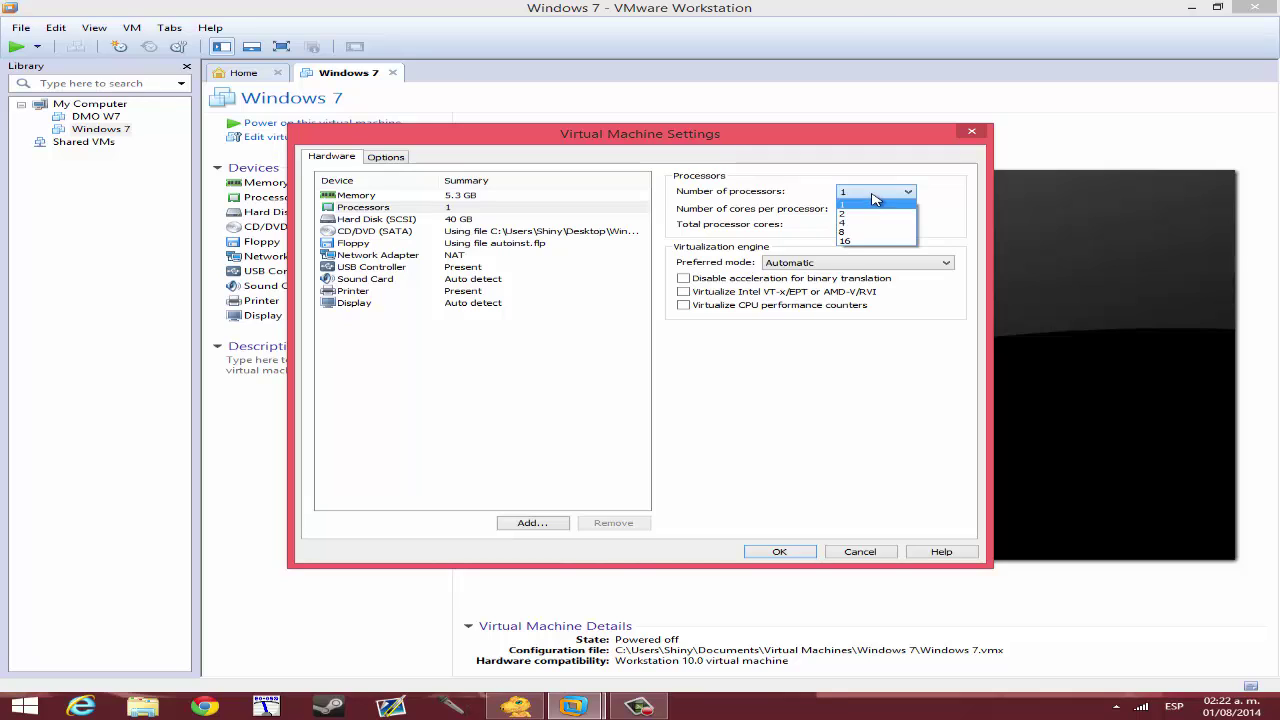
pyautogui.click(873, 200)
# Step: Try four processors with a higher number of cores per processor
pyautogui.click(872, 195)
pyautogui.click(865, 222)
pyautogui.click(859, 212)
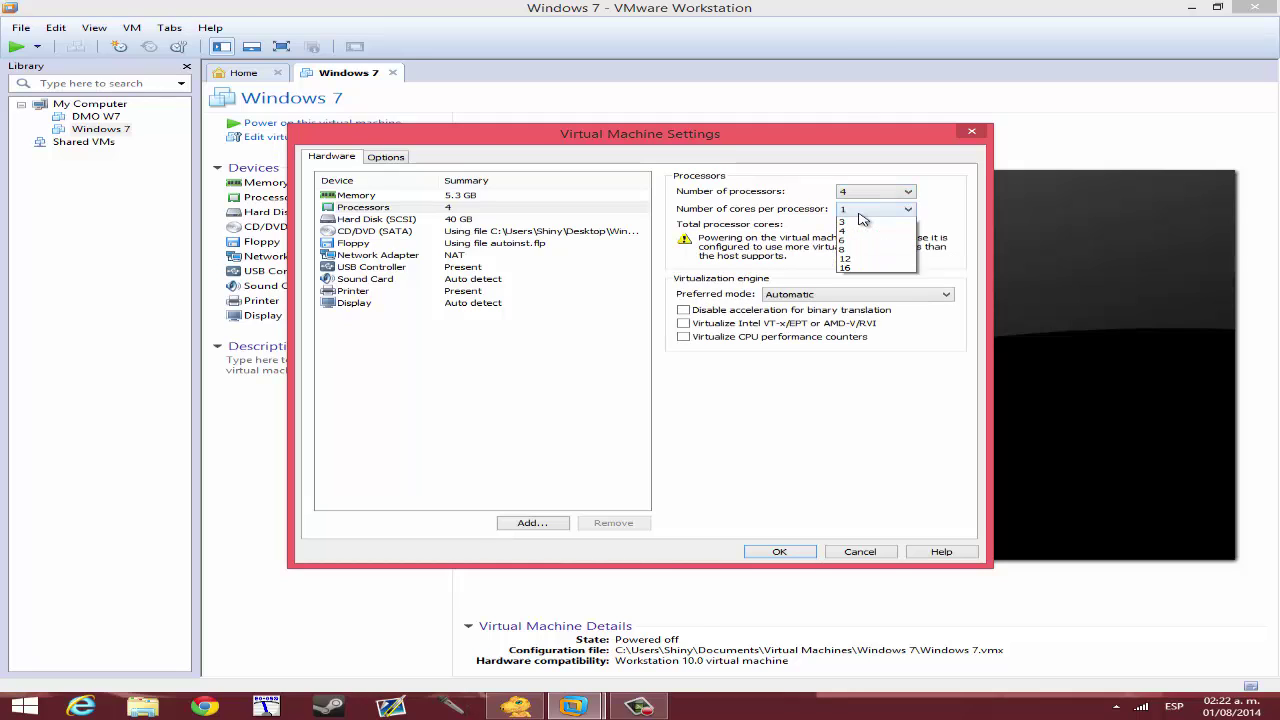
pyautogui.click(866, 246)
# Step: Set the virtual machine to one processor with two cores per processor
pyautogui.click(880, 191)
pyautogui.click(880, 204)
pyautogui.click(878, 209)
pyautogui.click(876, 231)
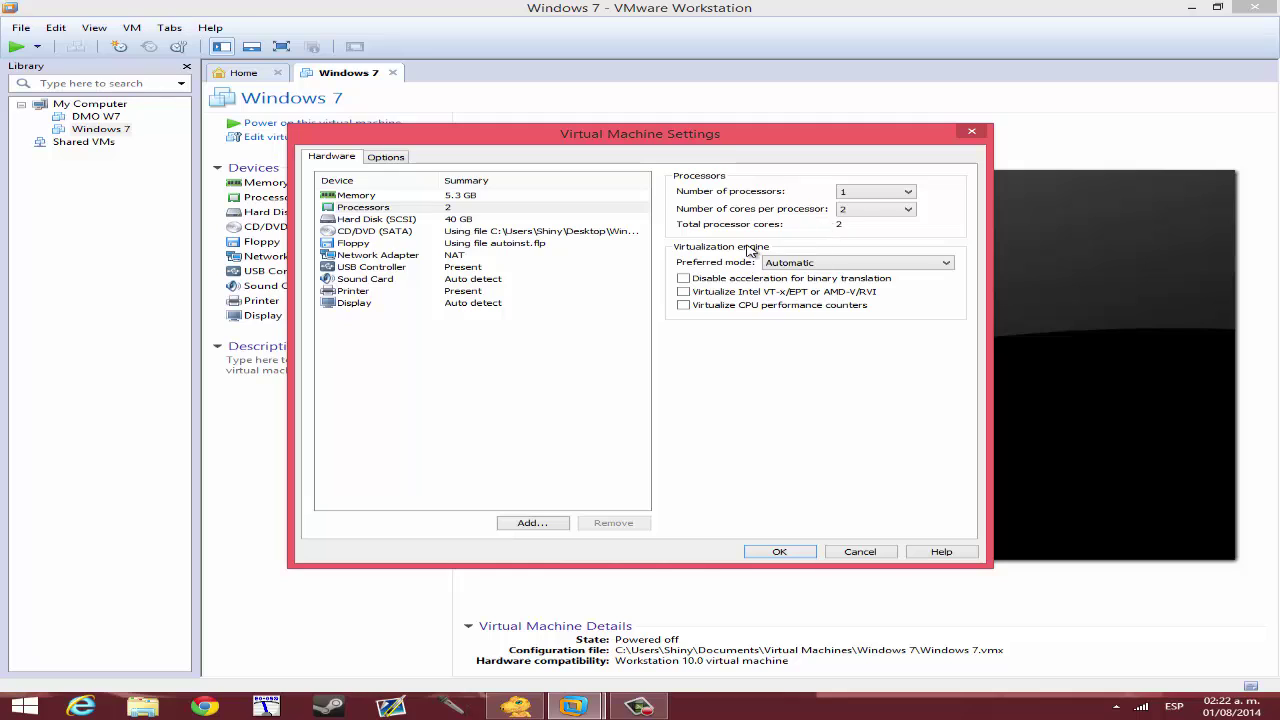
# Step: Keep the virtualization engine's preferred mode on Automatic and enable Virtualize Intel VT-x/EPT or AMD-V/RVI
pyautogui.click(796, 264)
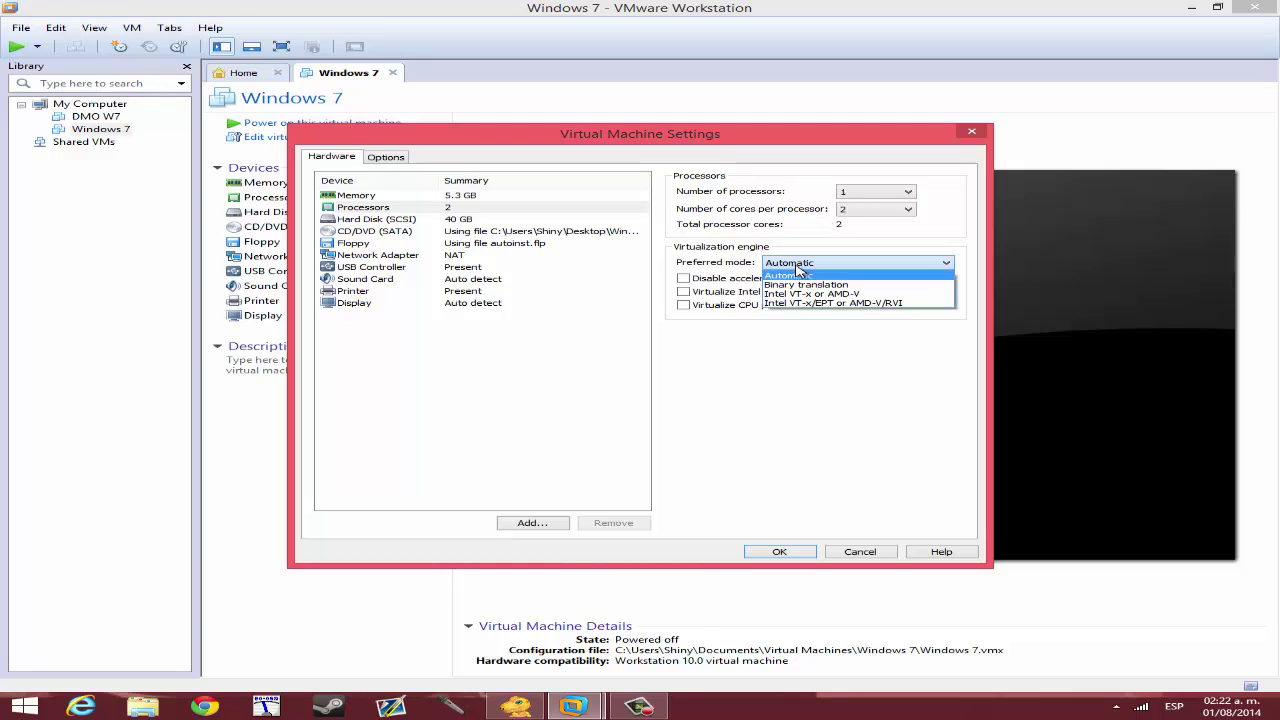
pyautogui.click(806, 272)
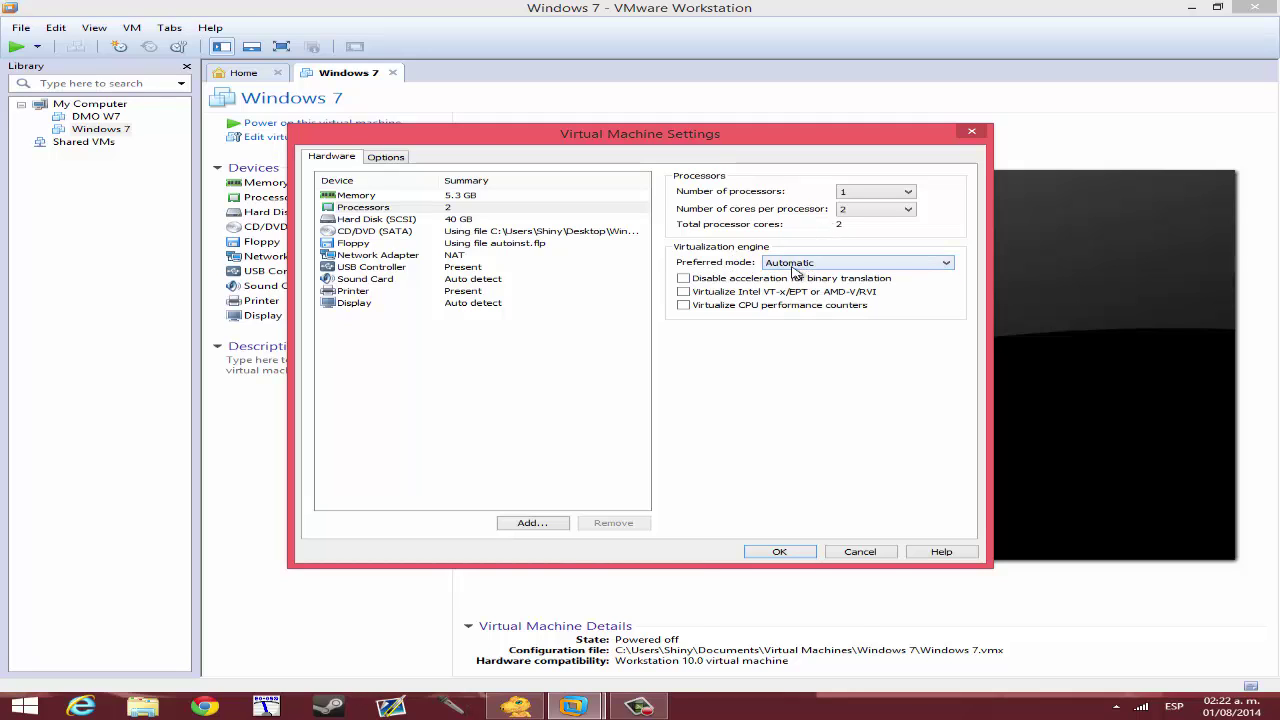
pyautogui.click(683, 291)
pyautogui.click(683, 305)
pyautogui.click(685, 306)
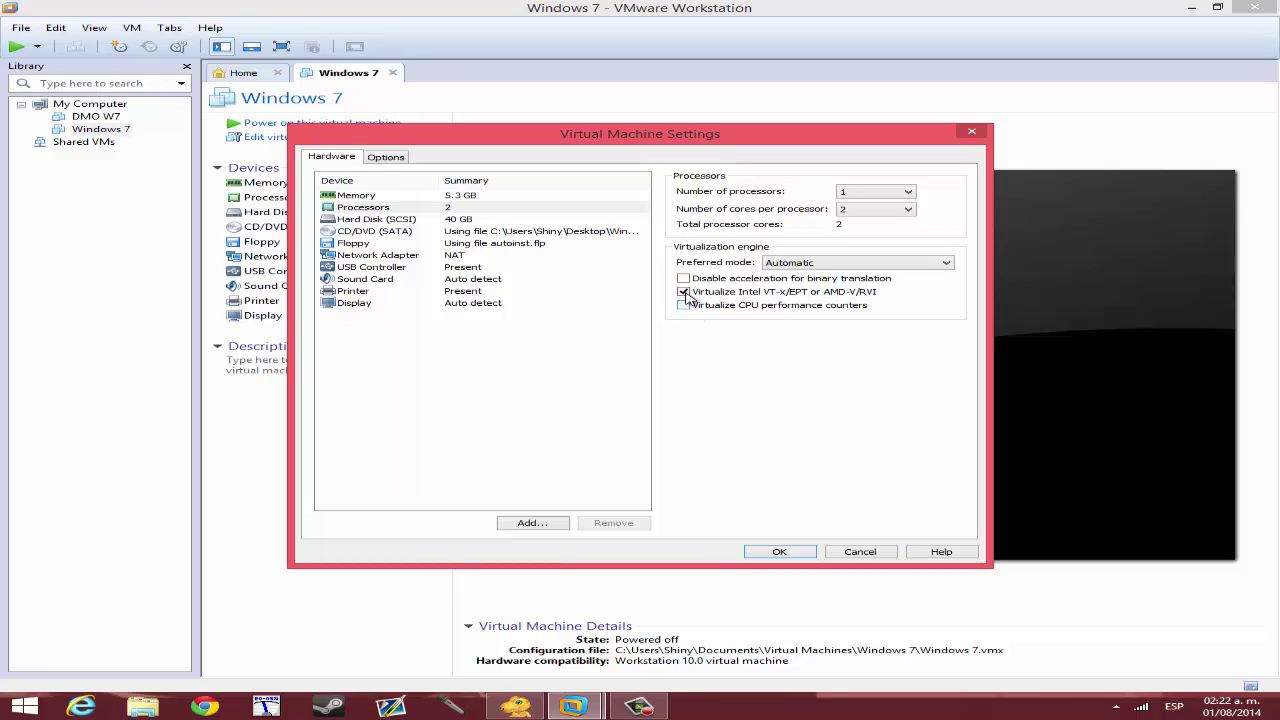
# Step: Examine the hard disk, CD/DVD, floppy and network adapter settings, and the USB controller's compatibility options
pyautogui.click(401, 222)
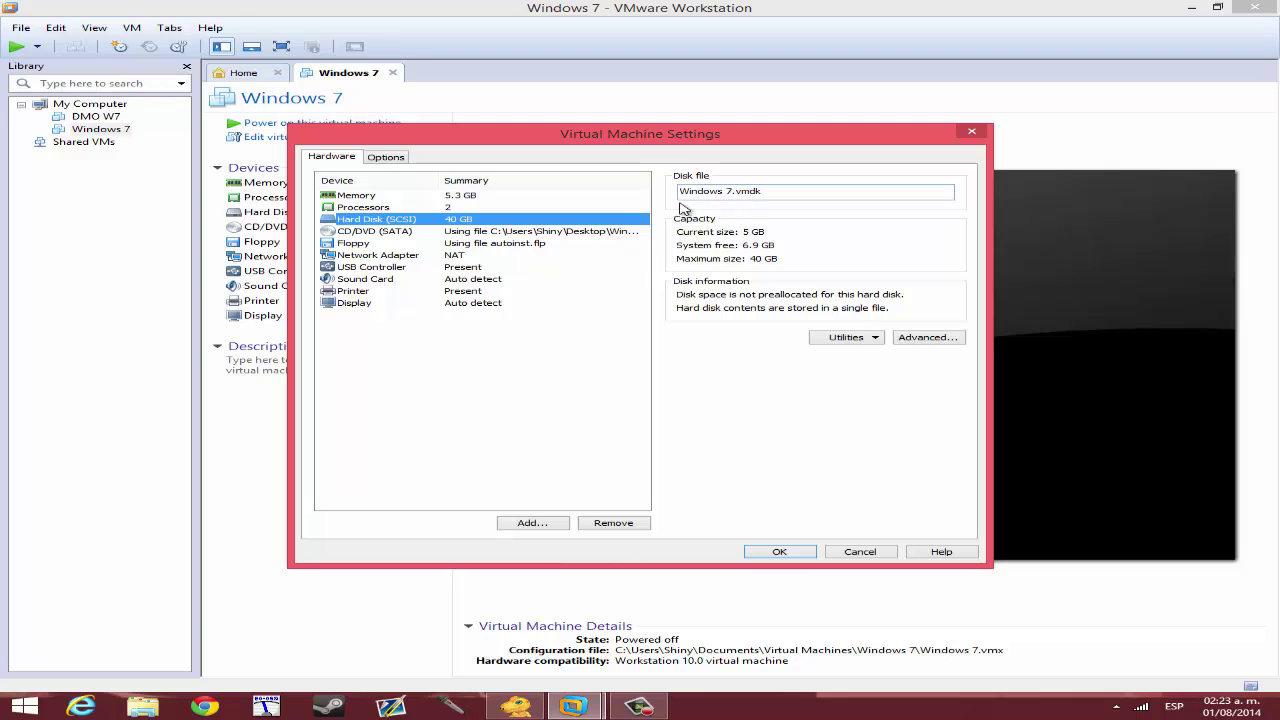
pyautogui.click(457, 235)
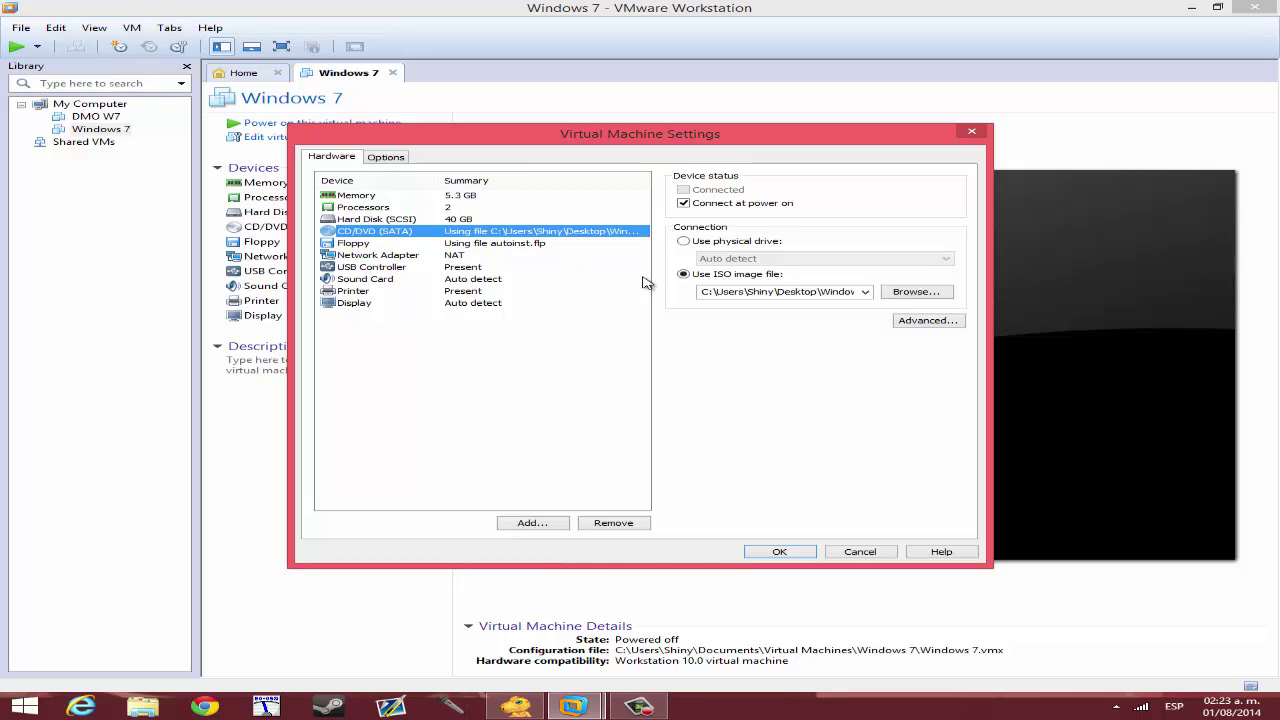
pyautogui.click(456, 247)
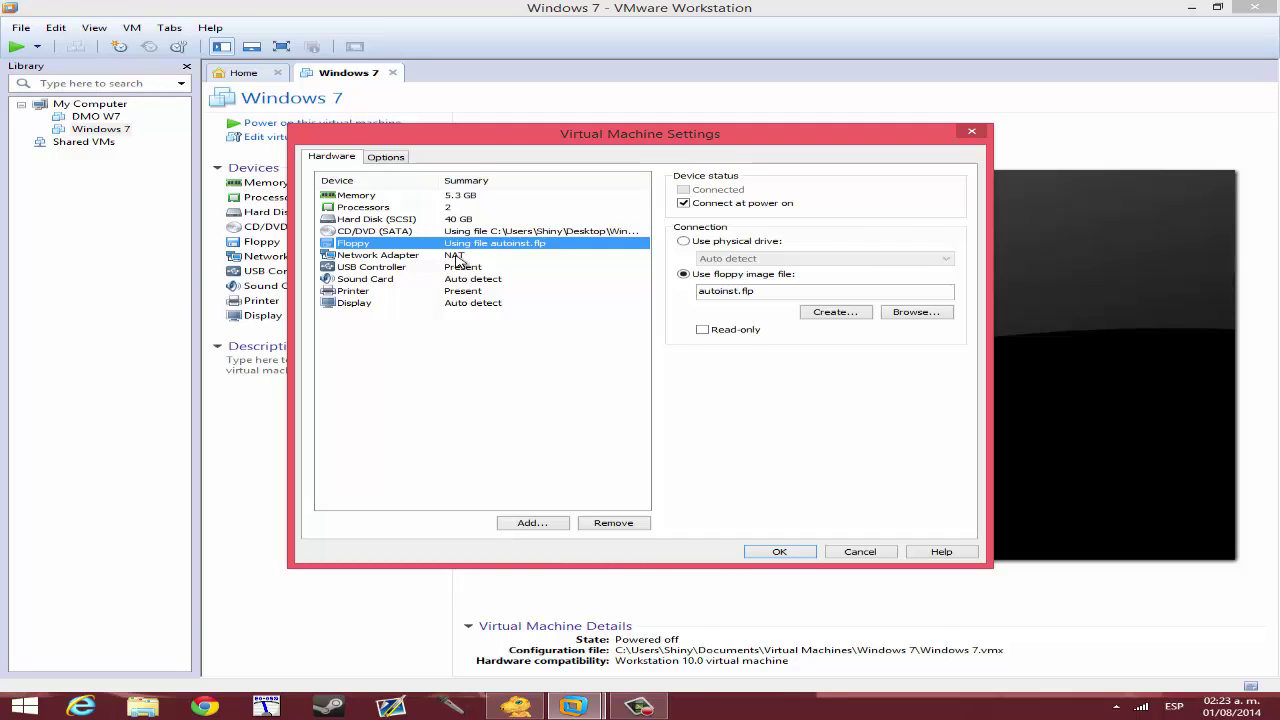
pyautogui.click(456, 257)
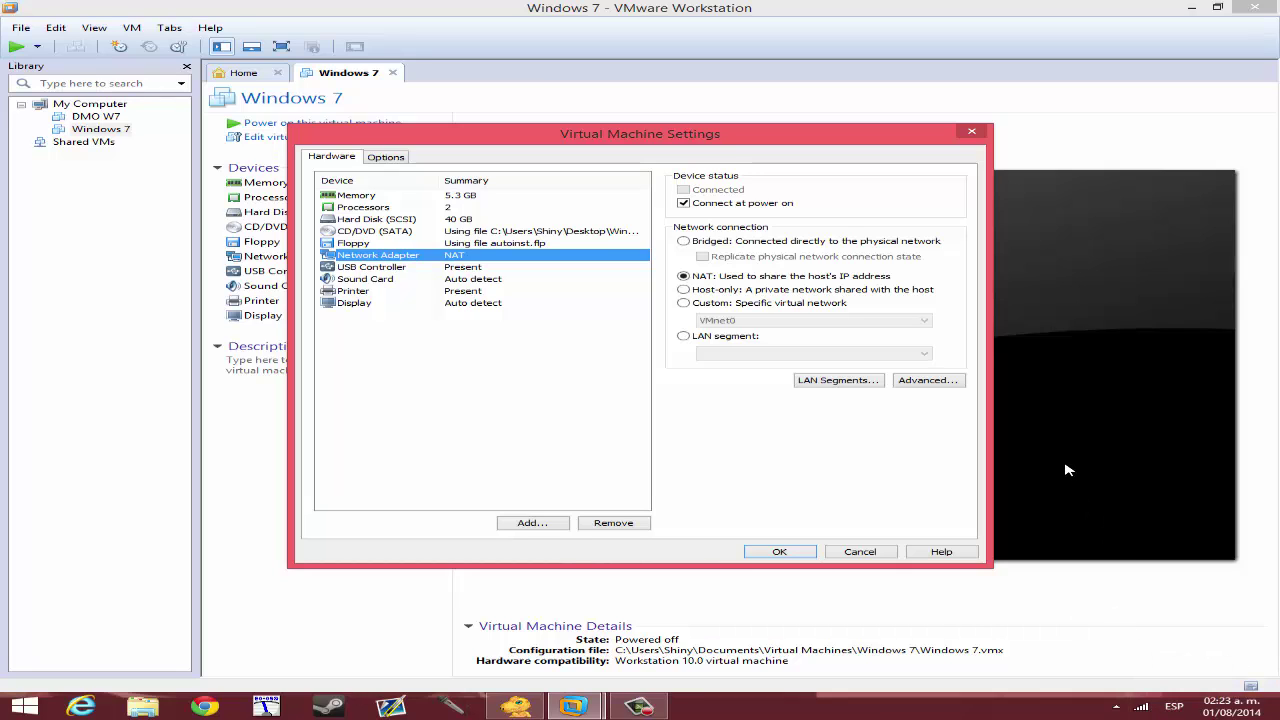
pyautogui.click(467, 270)
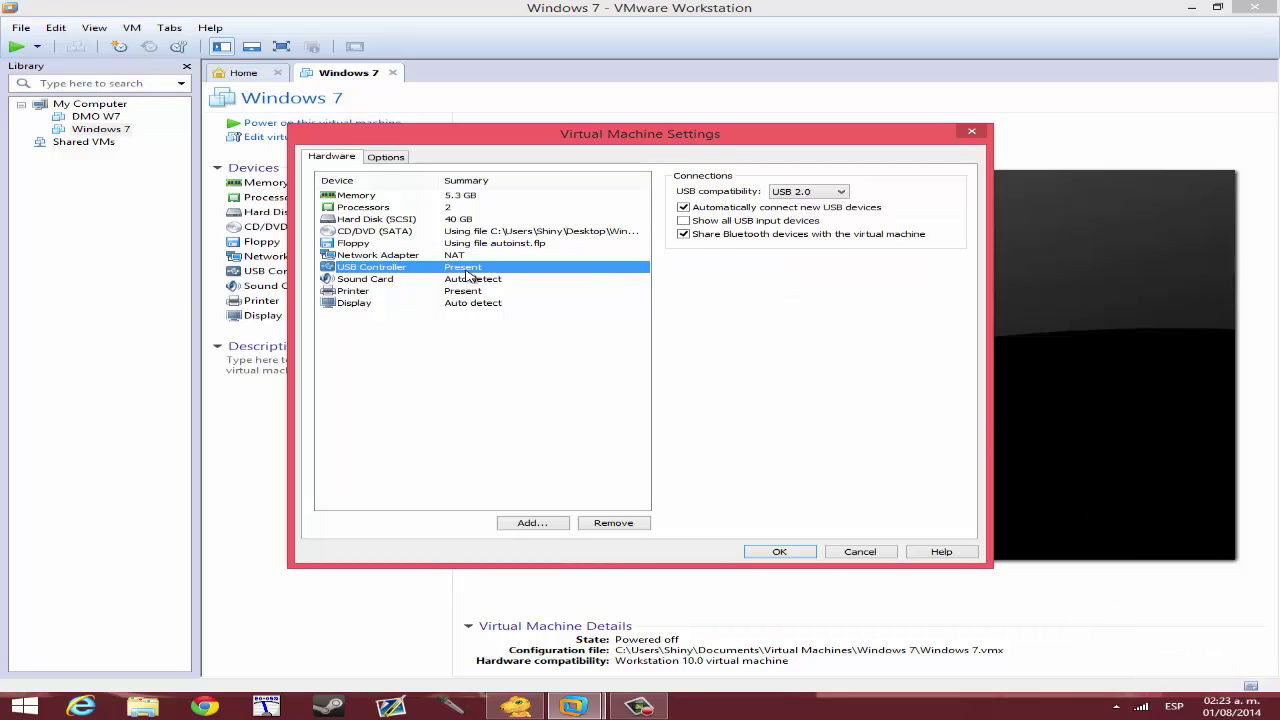
pyautogui.click(840, 192)
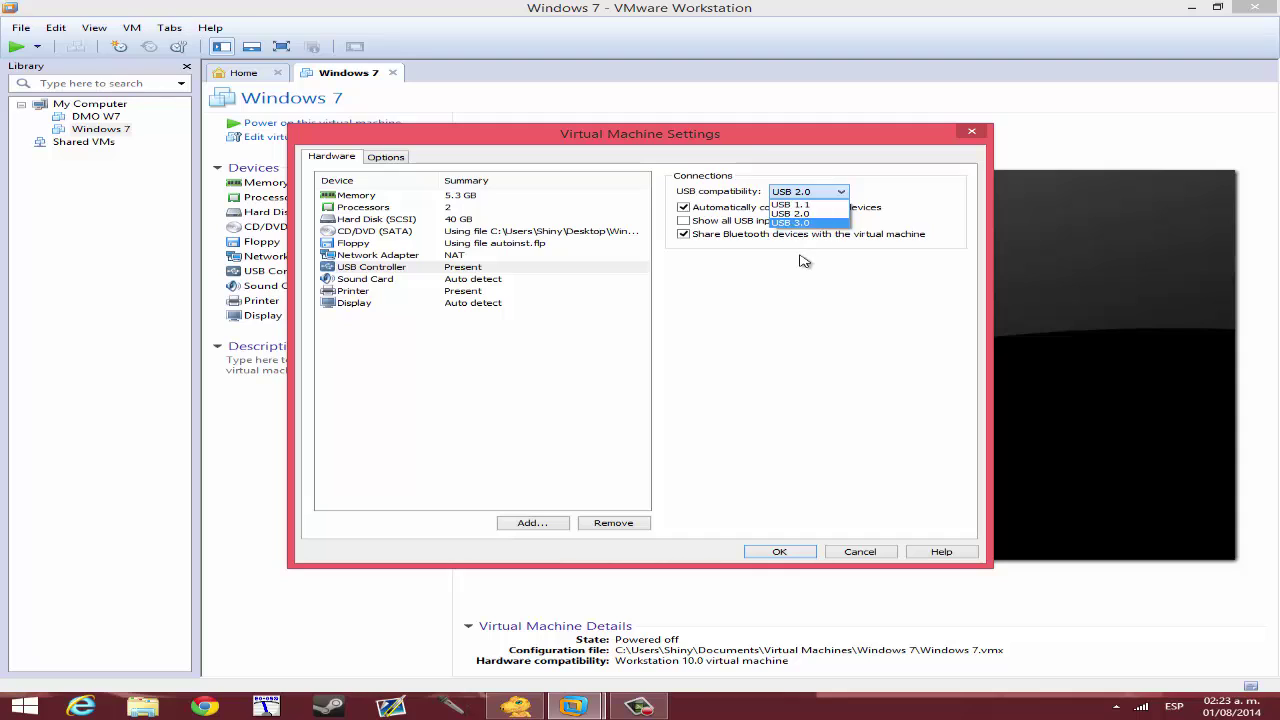
pyautogui.click(820, 195)
# Step: Examine the sound card, printer, display and general option settings, and close the virtual machine settings without saving
pyautogui.click(463, 280)
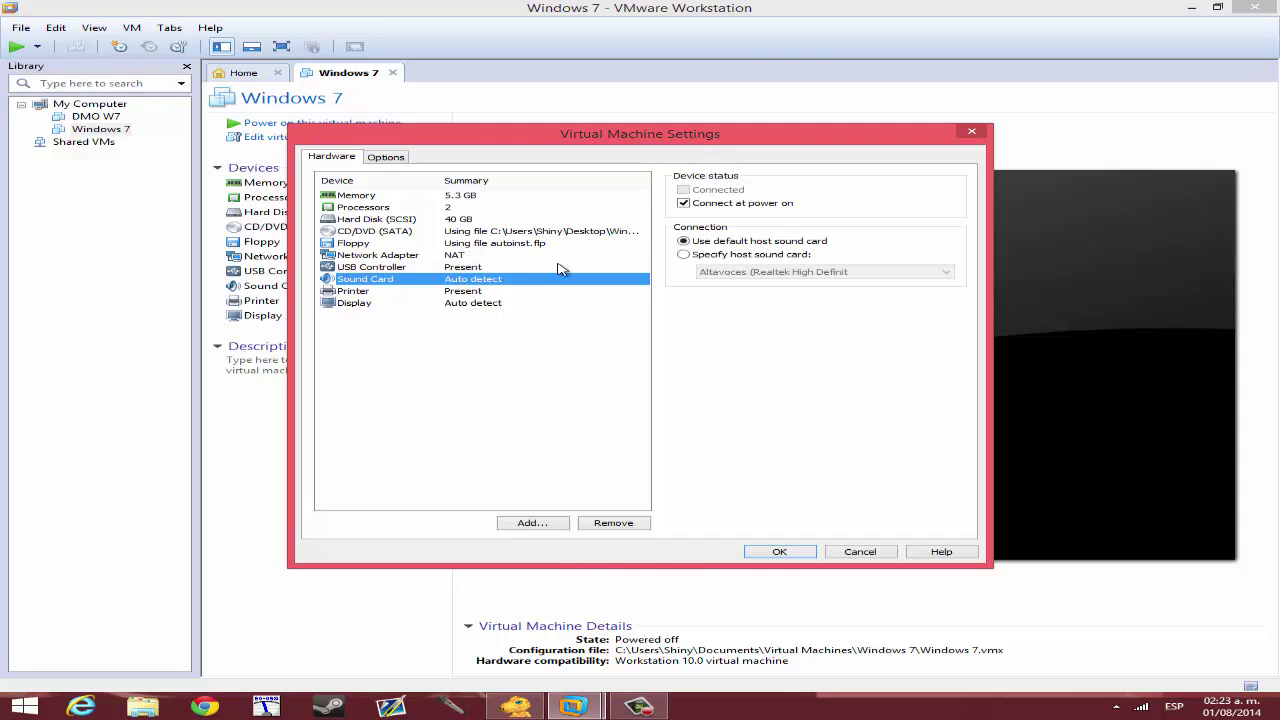
pyautogui.click(484, 293)
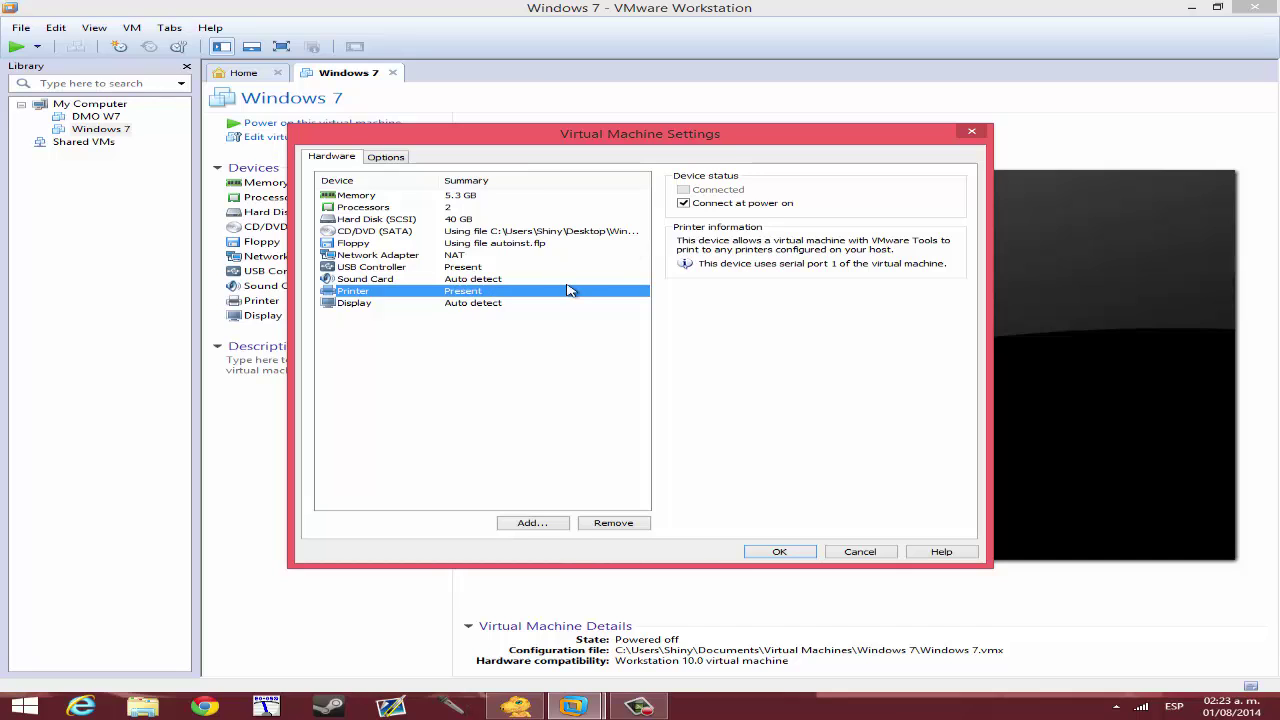
pyautogui.click(506, 309)
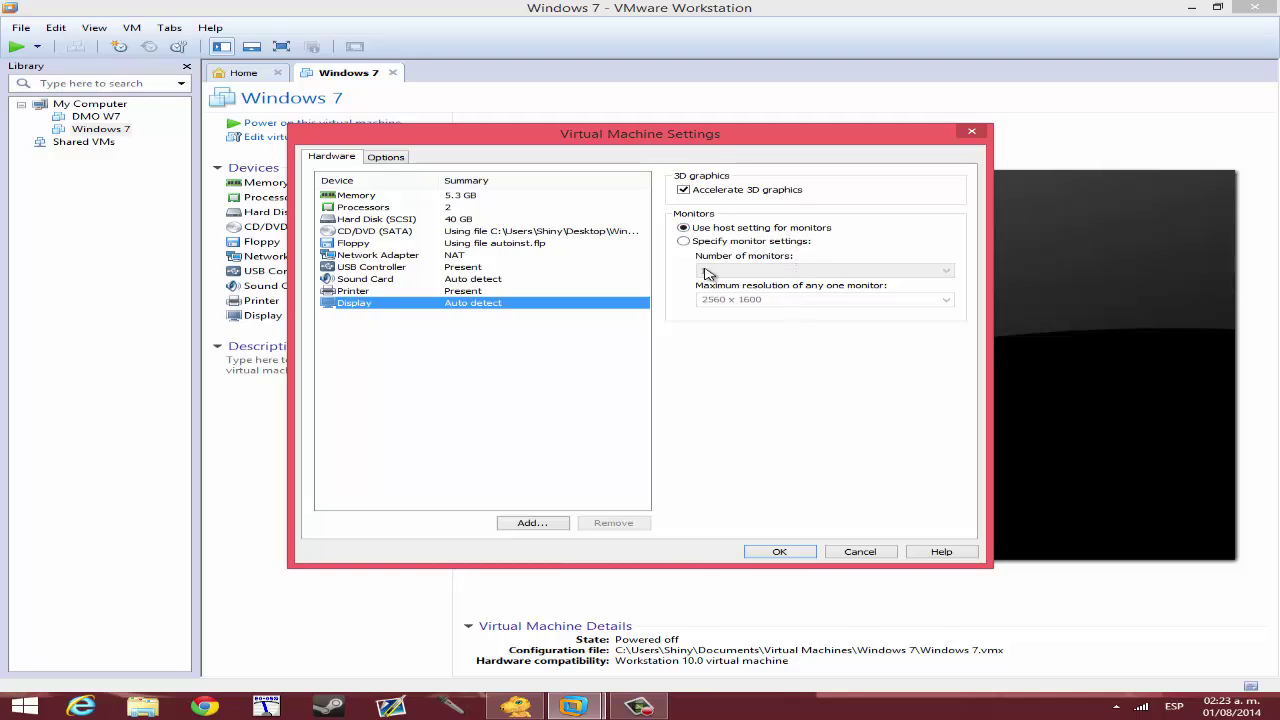
pyautogui.click(404, 160)
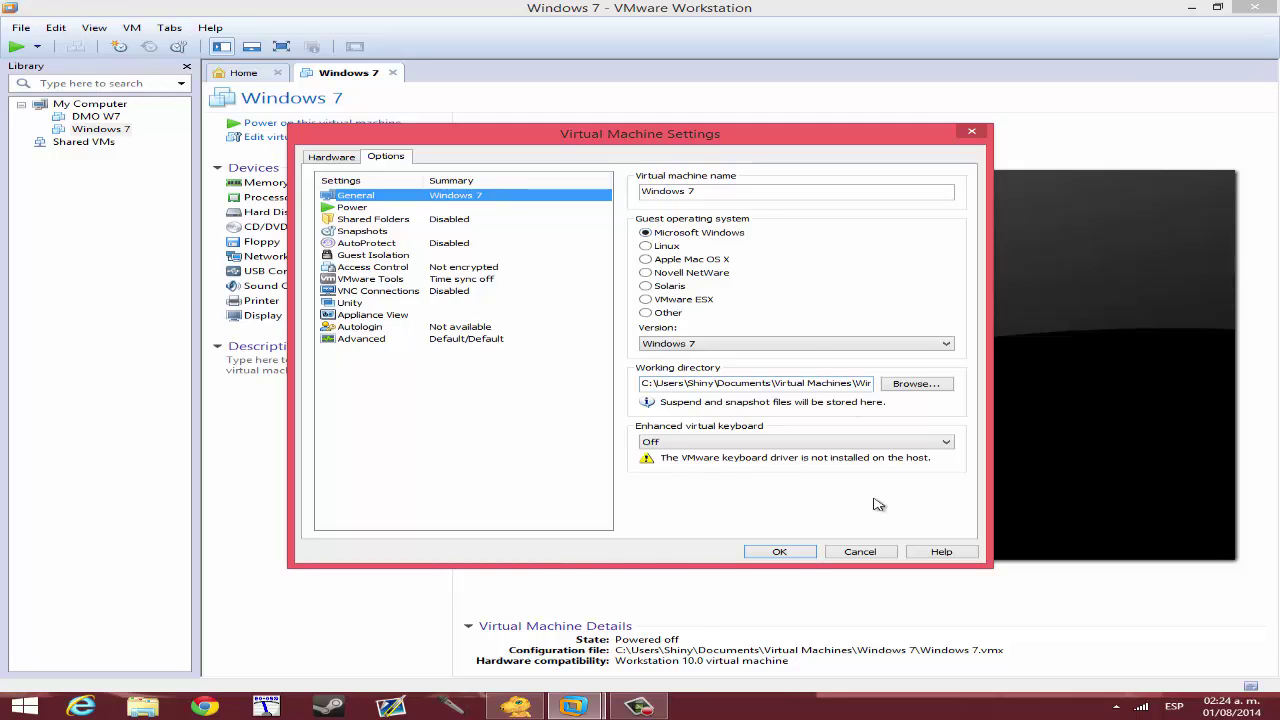
pyautogui.click(856, 558)
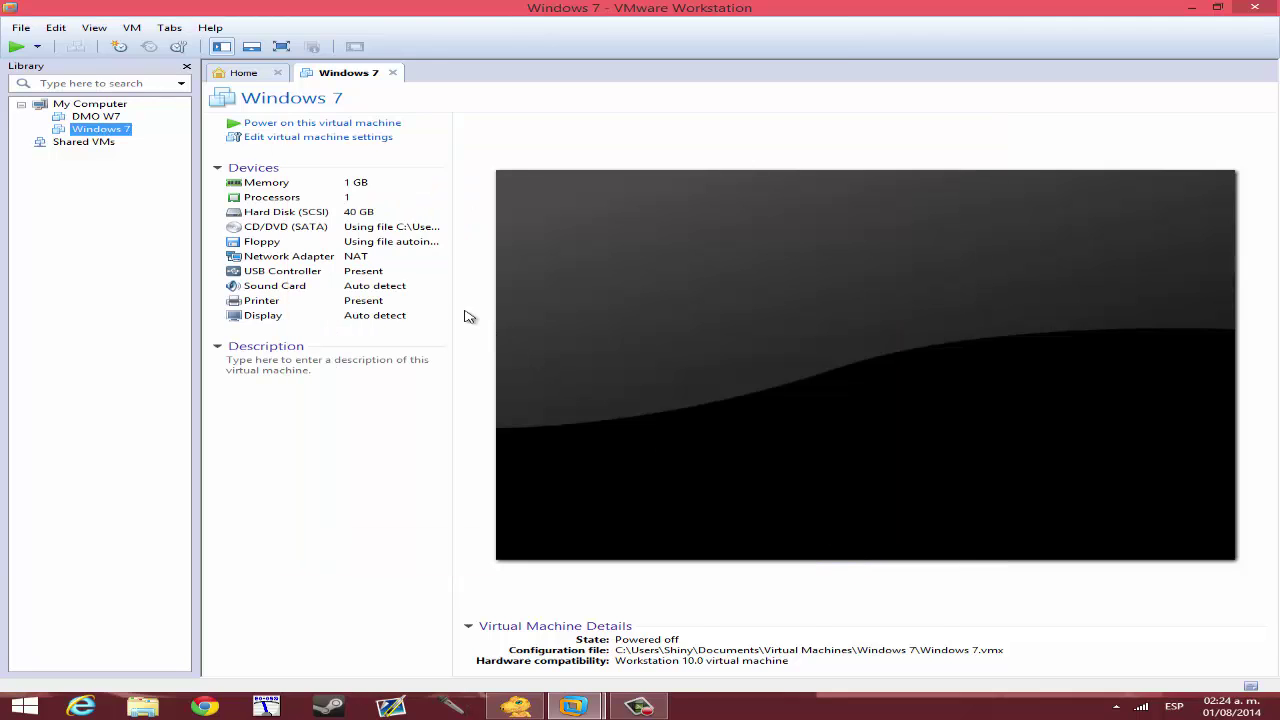